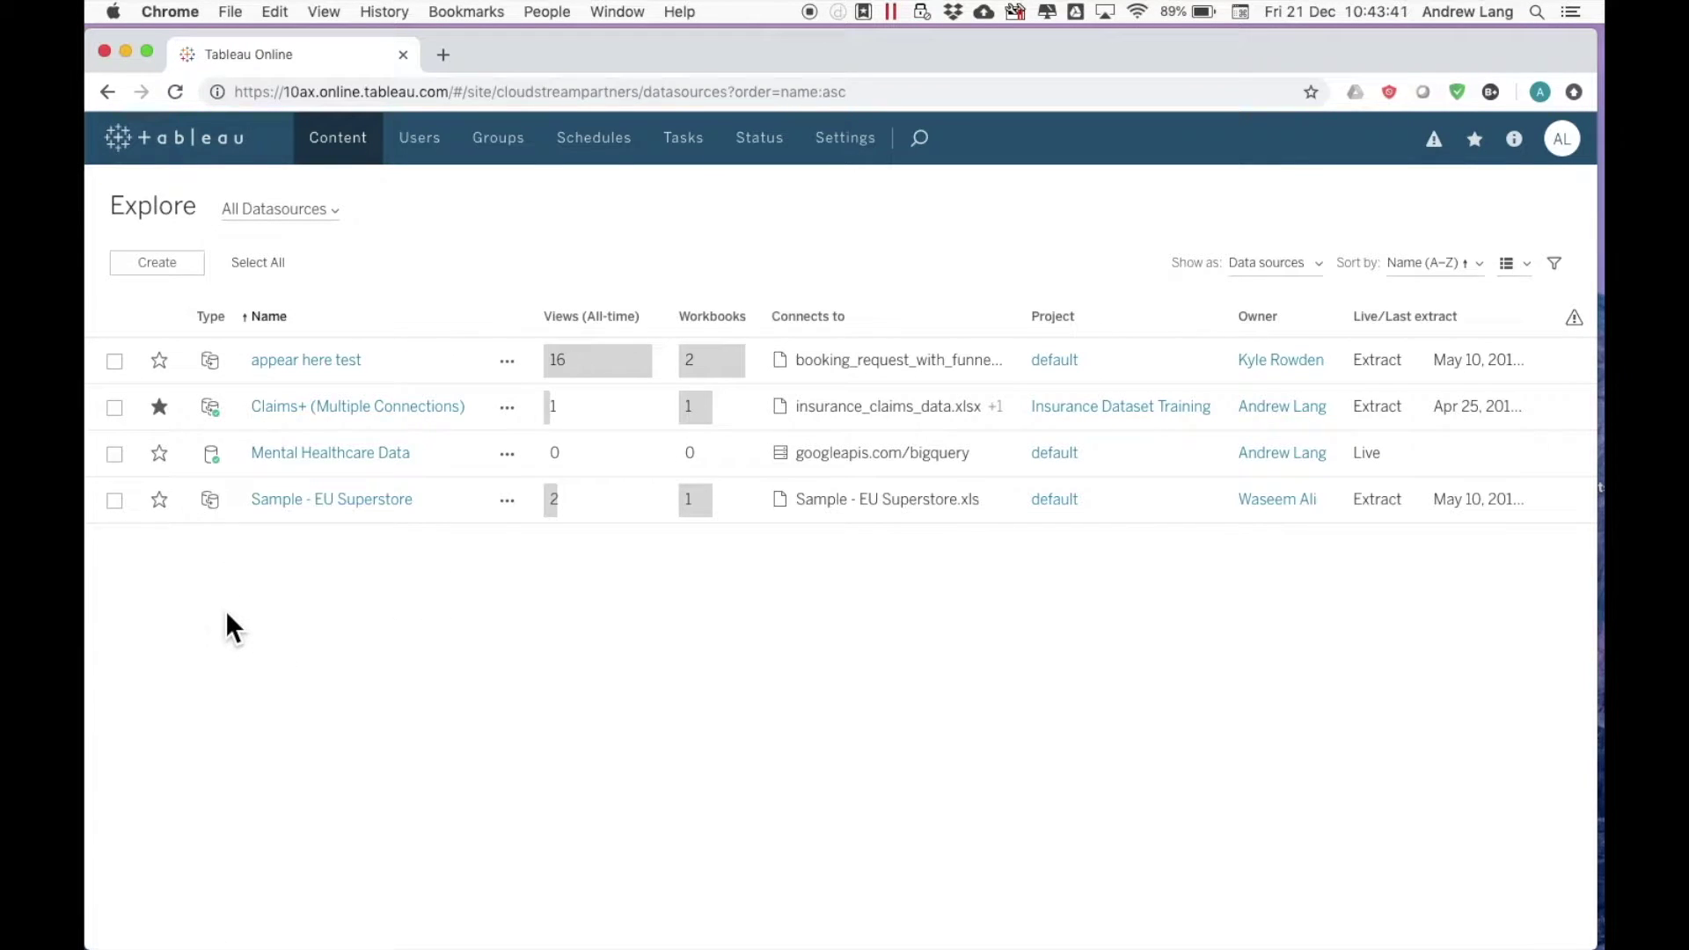
Open the Sample - EU Superstore data source and review its dimensions and measures, including the Profit Ratio formula
click(309, 523)
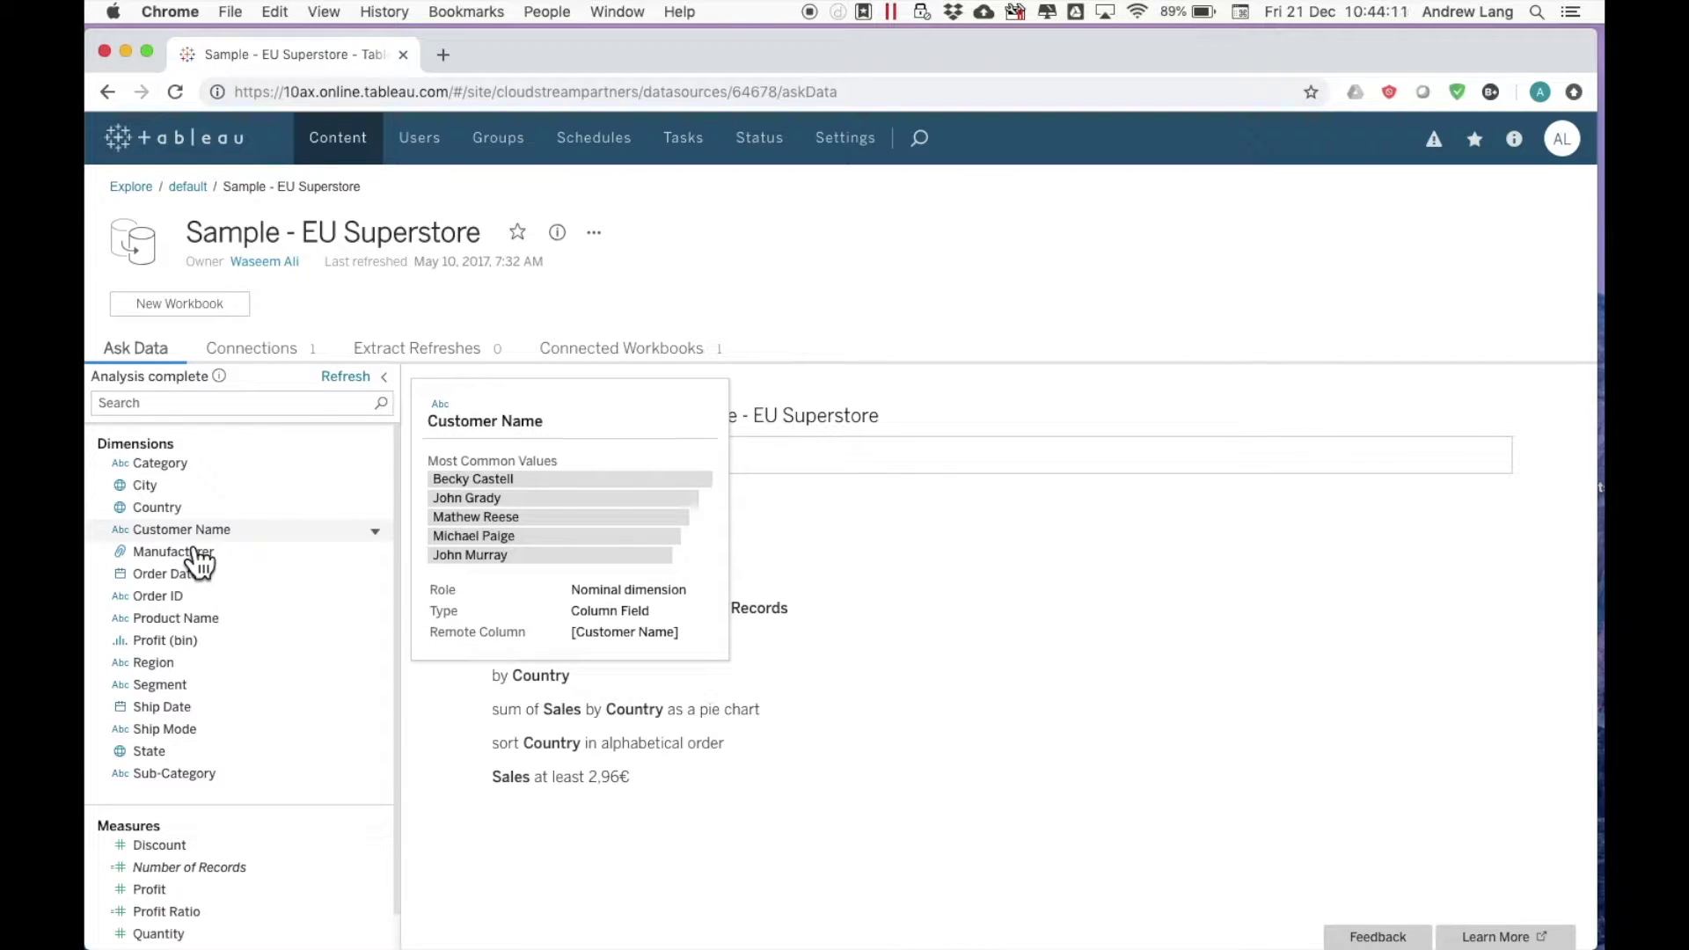
scroll(251, 720, down, 1)
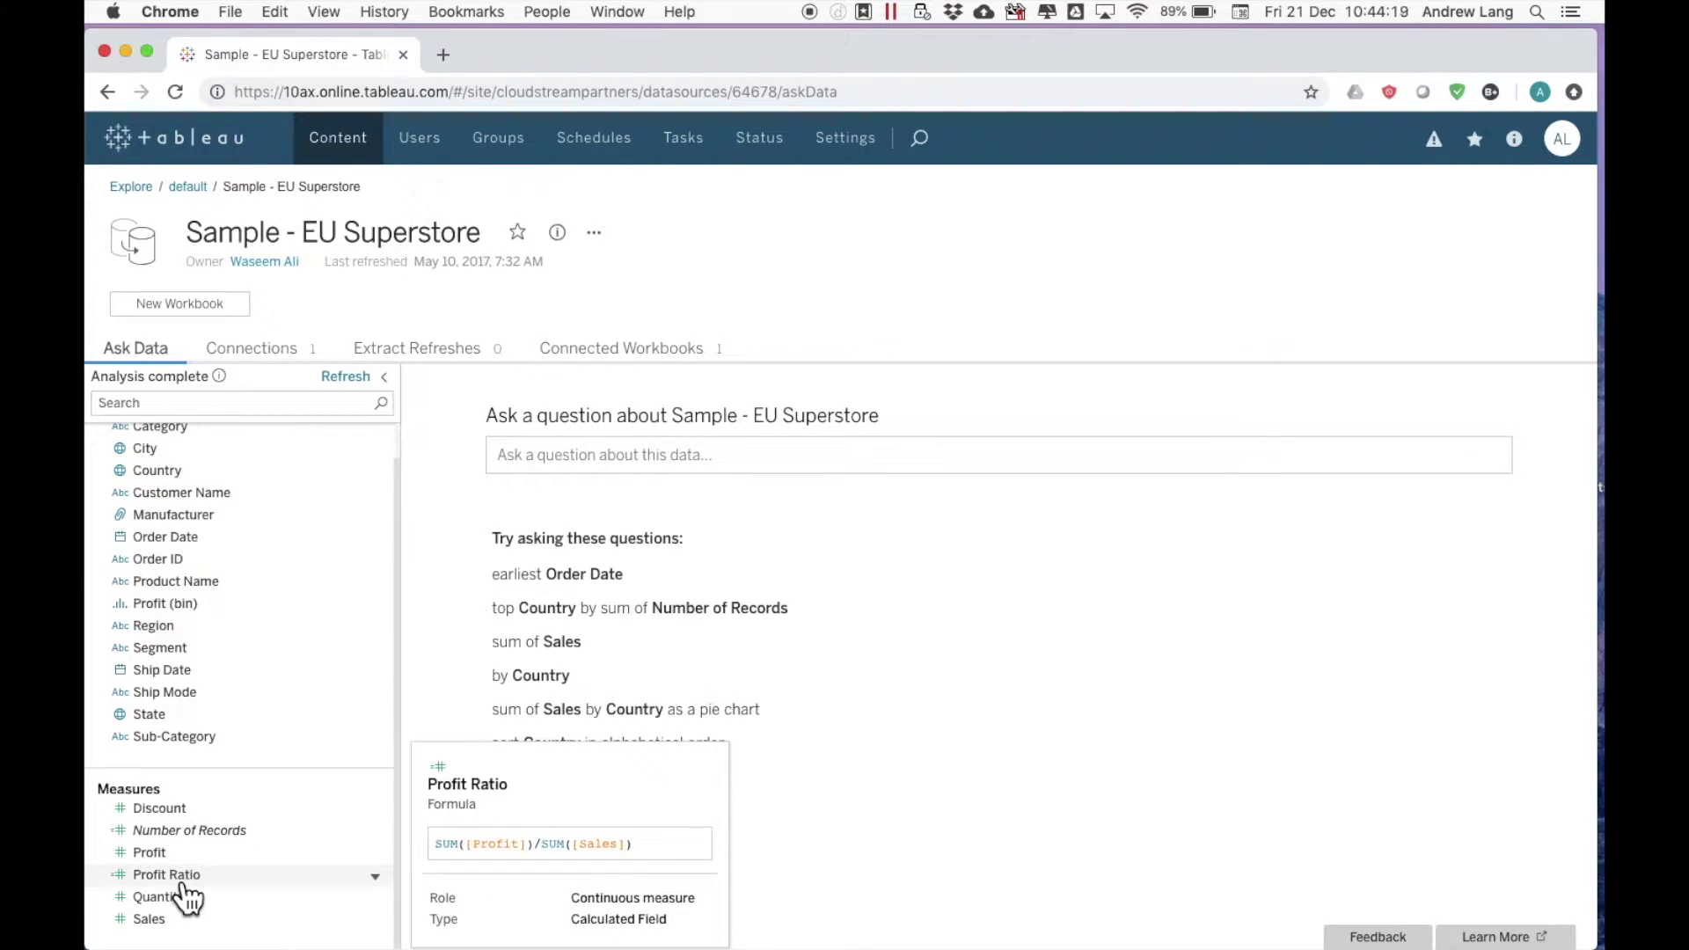
click(380, 880)
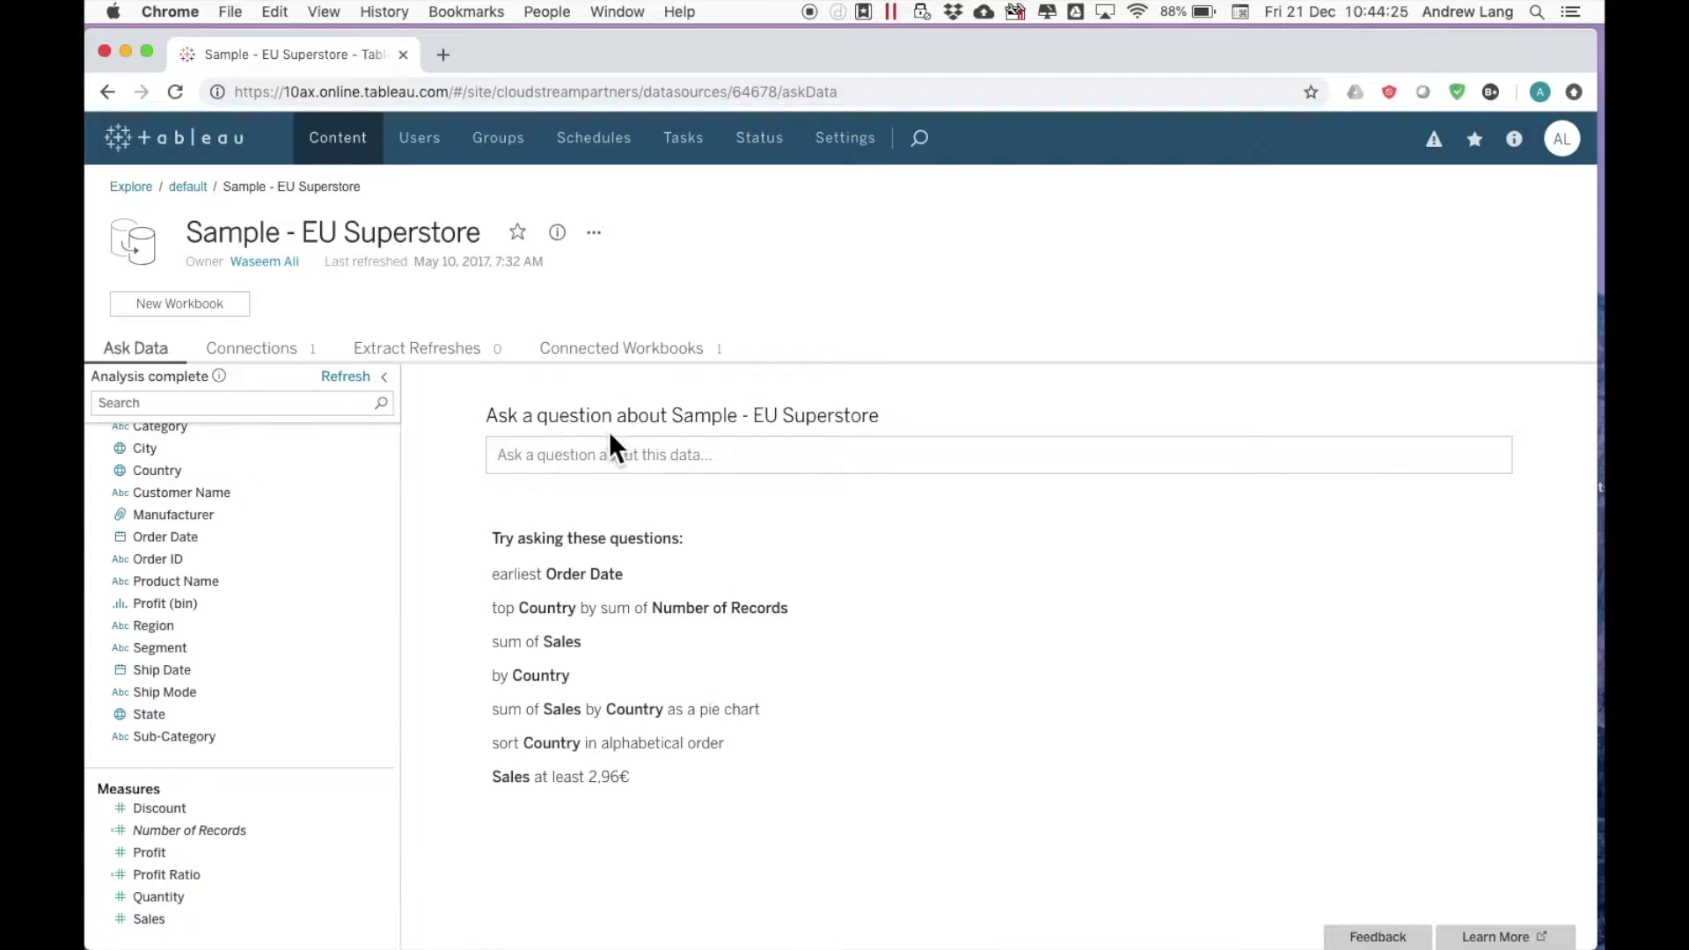
Ask the data for "total sales" and choose the suggested question "count of Sales"
click(728, 456)
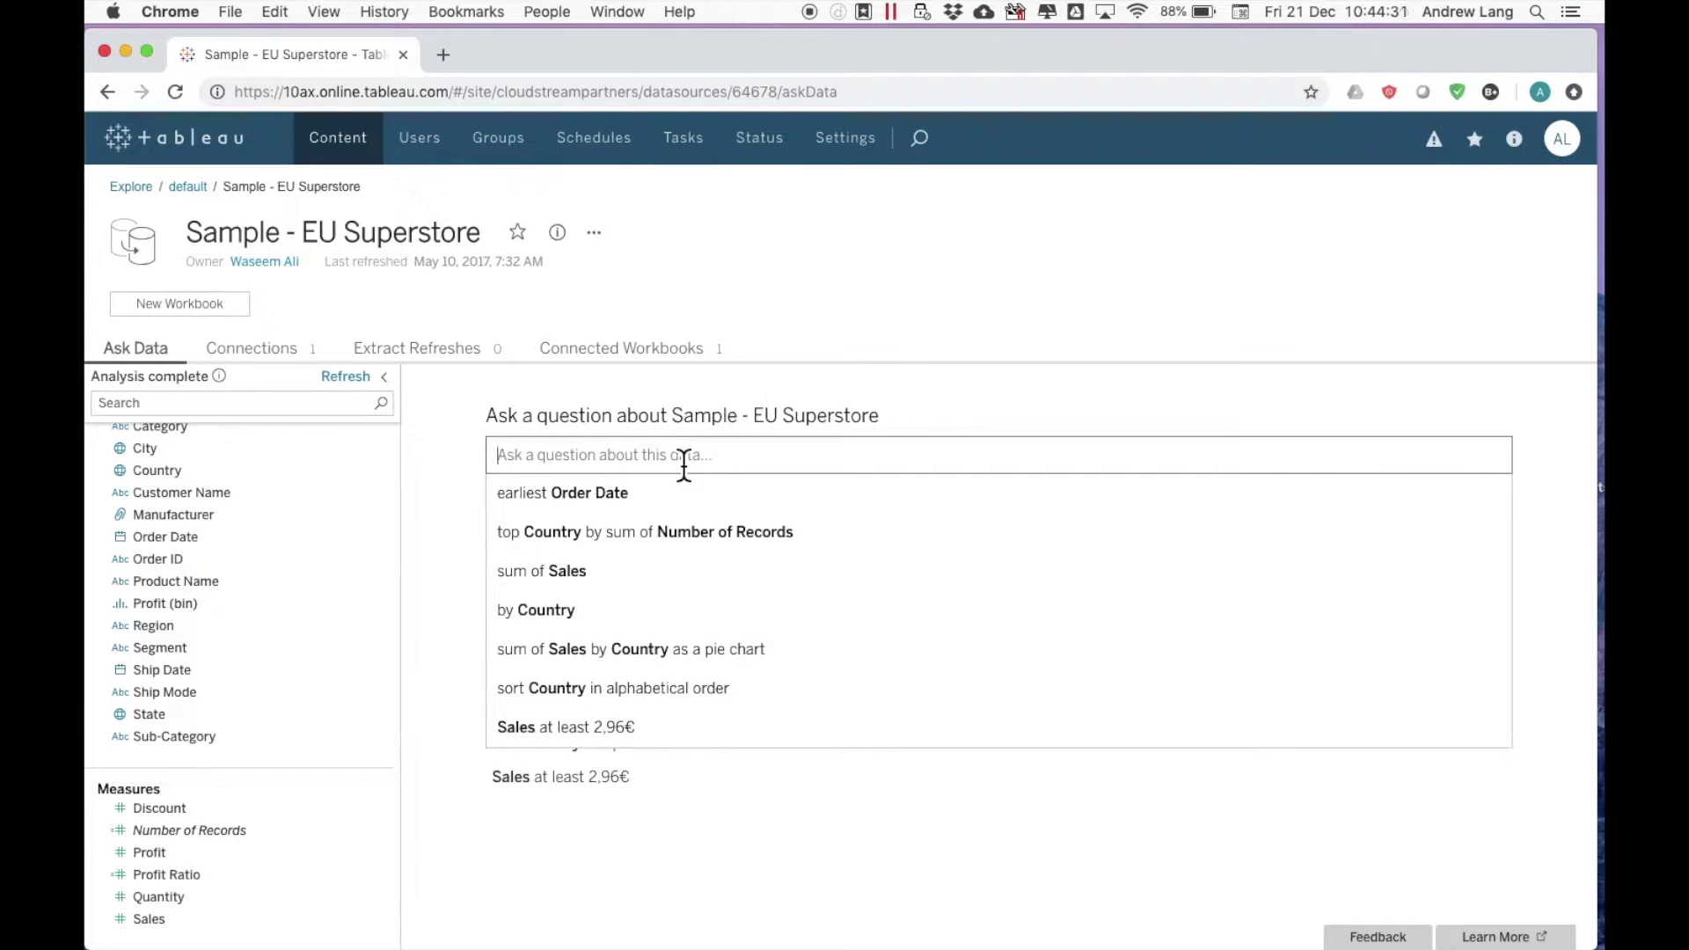
text(total )
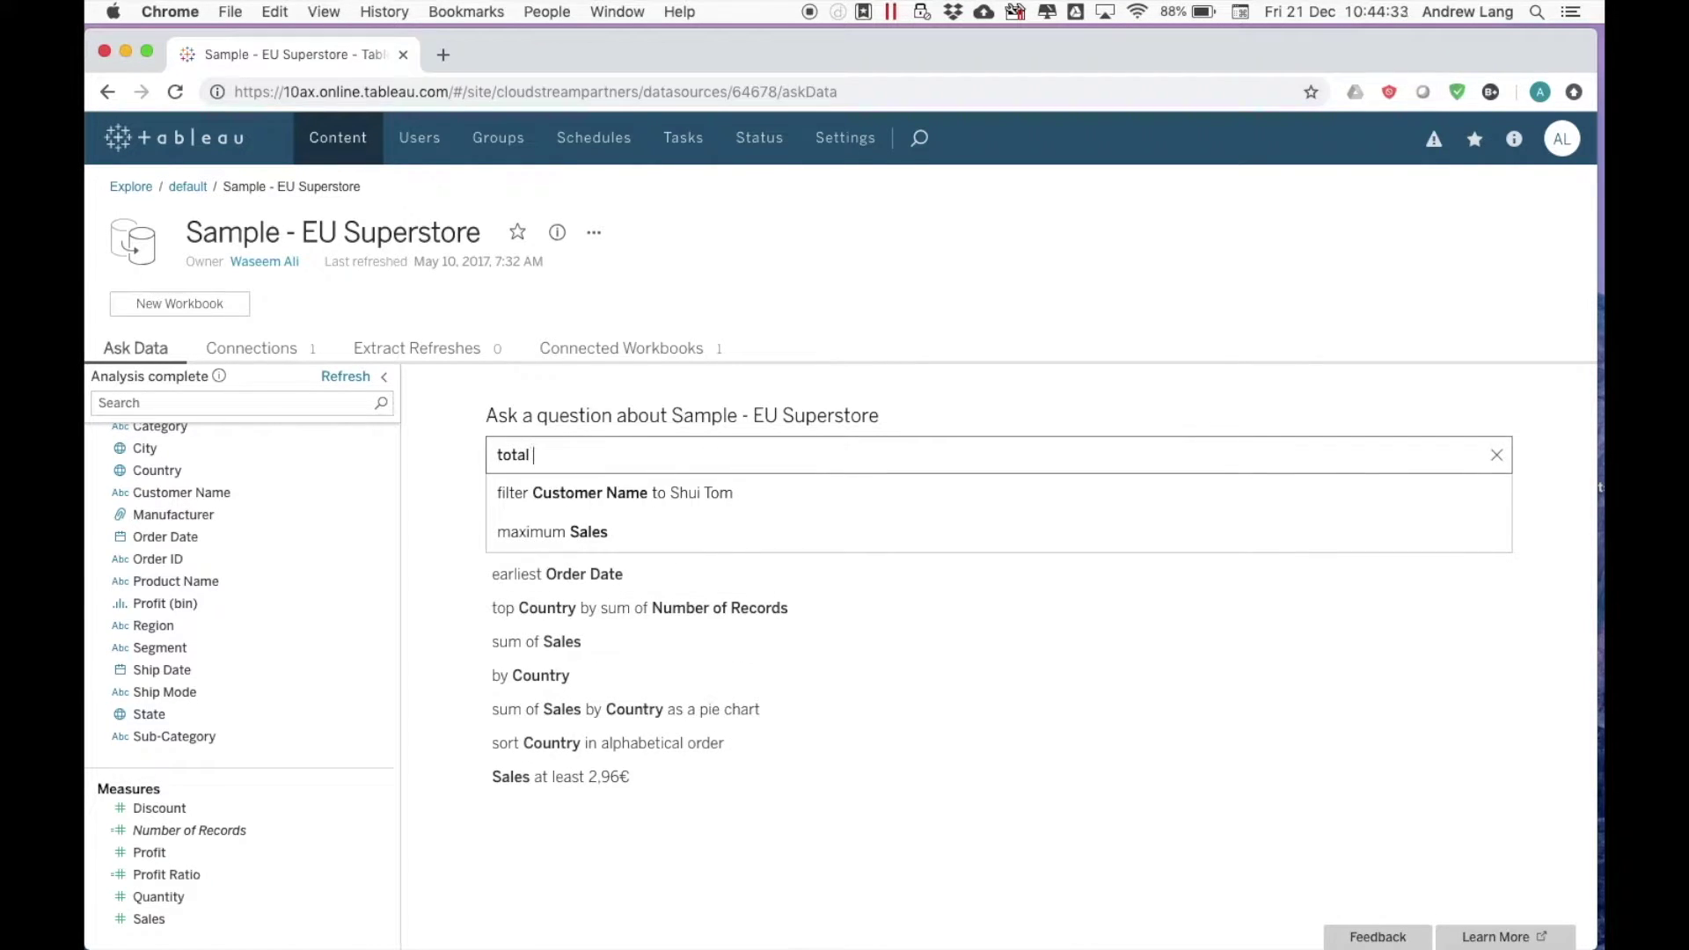
text(sales)
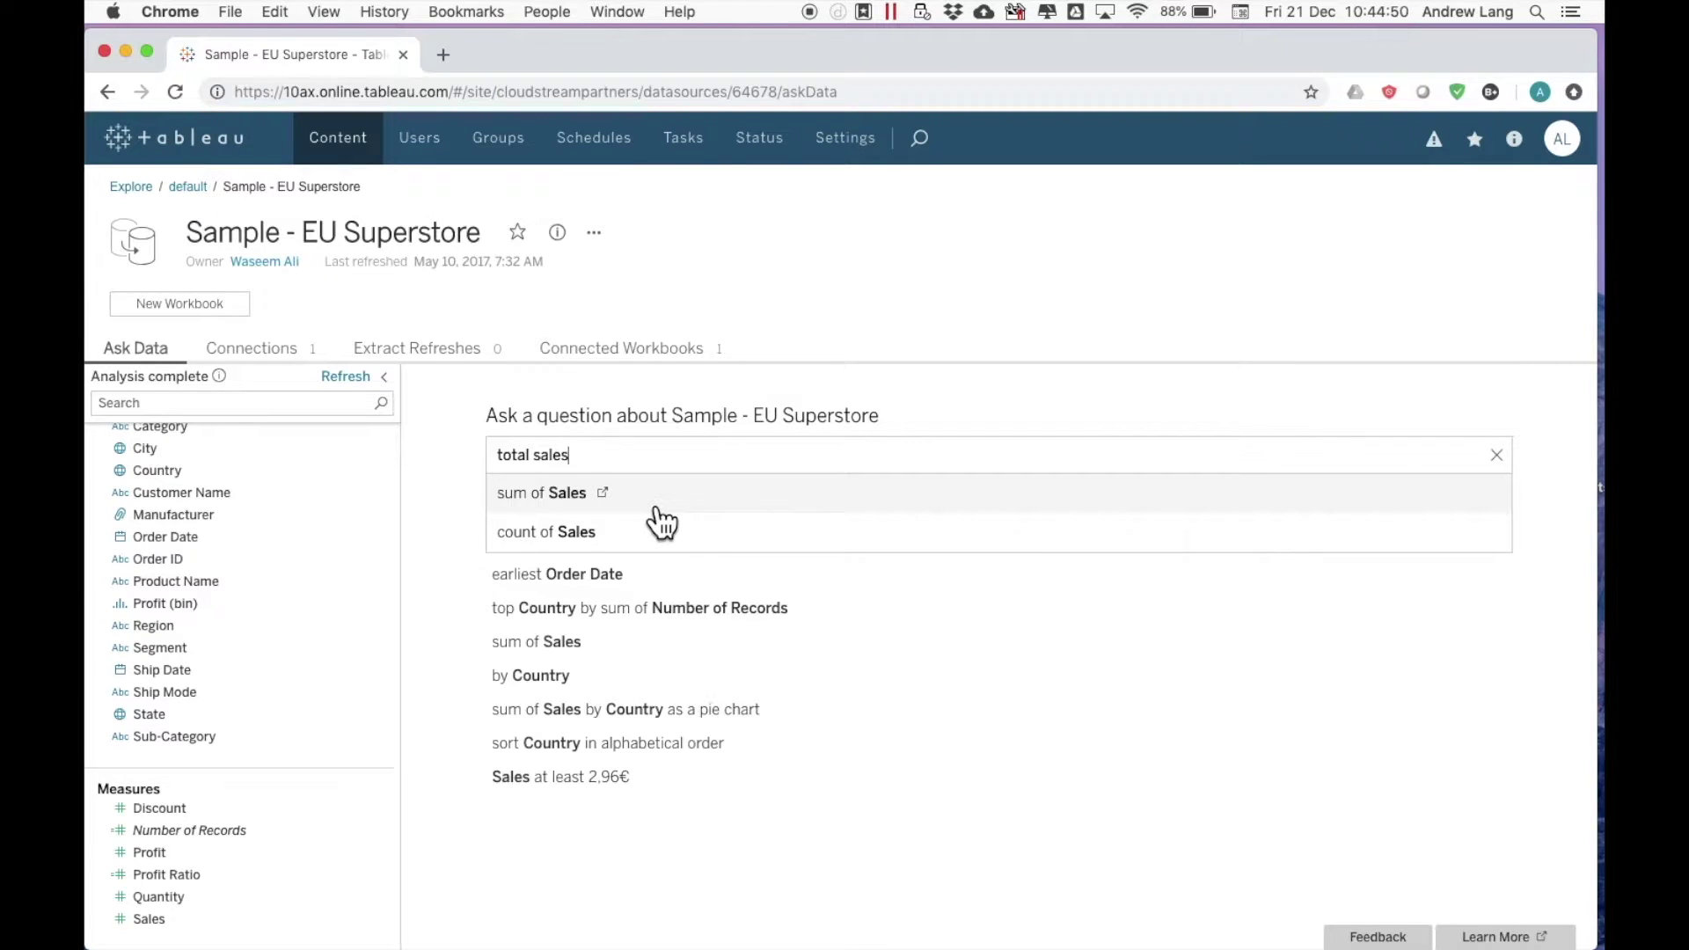
click(584, 539)
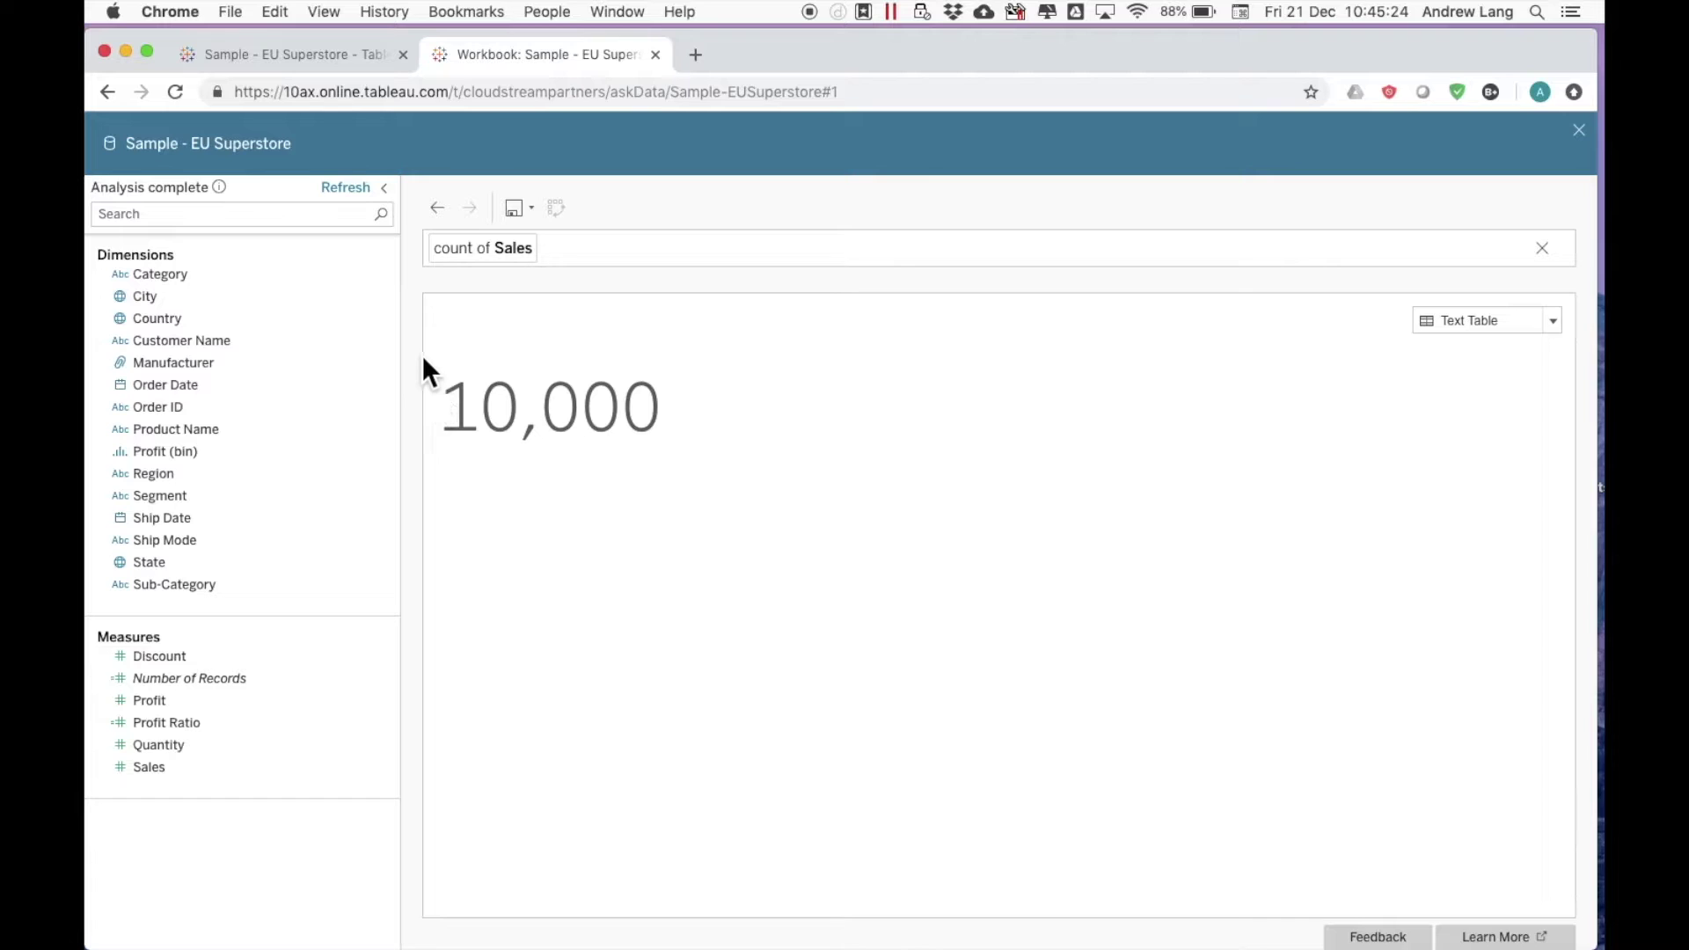
click(169, 358)
click(503, 288)
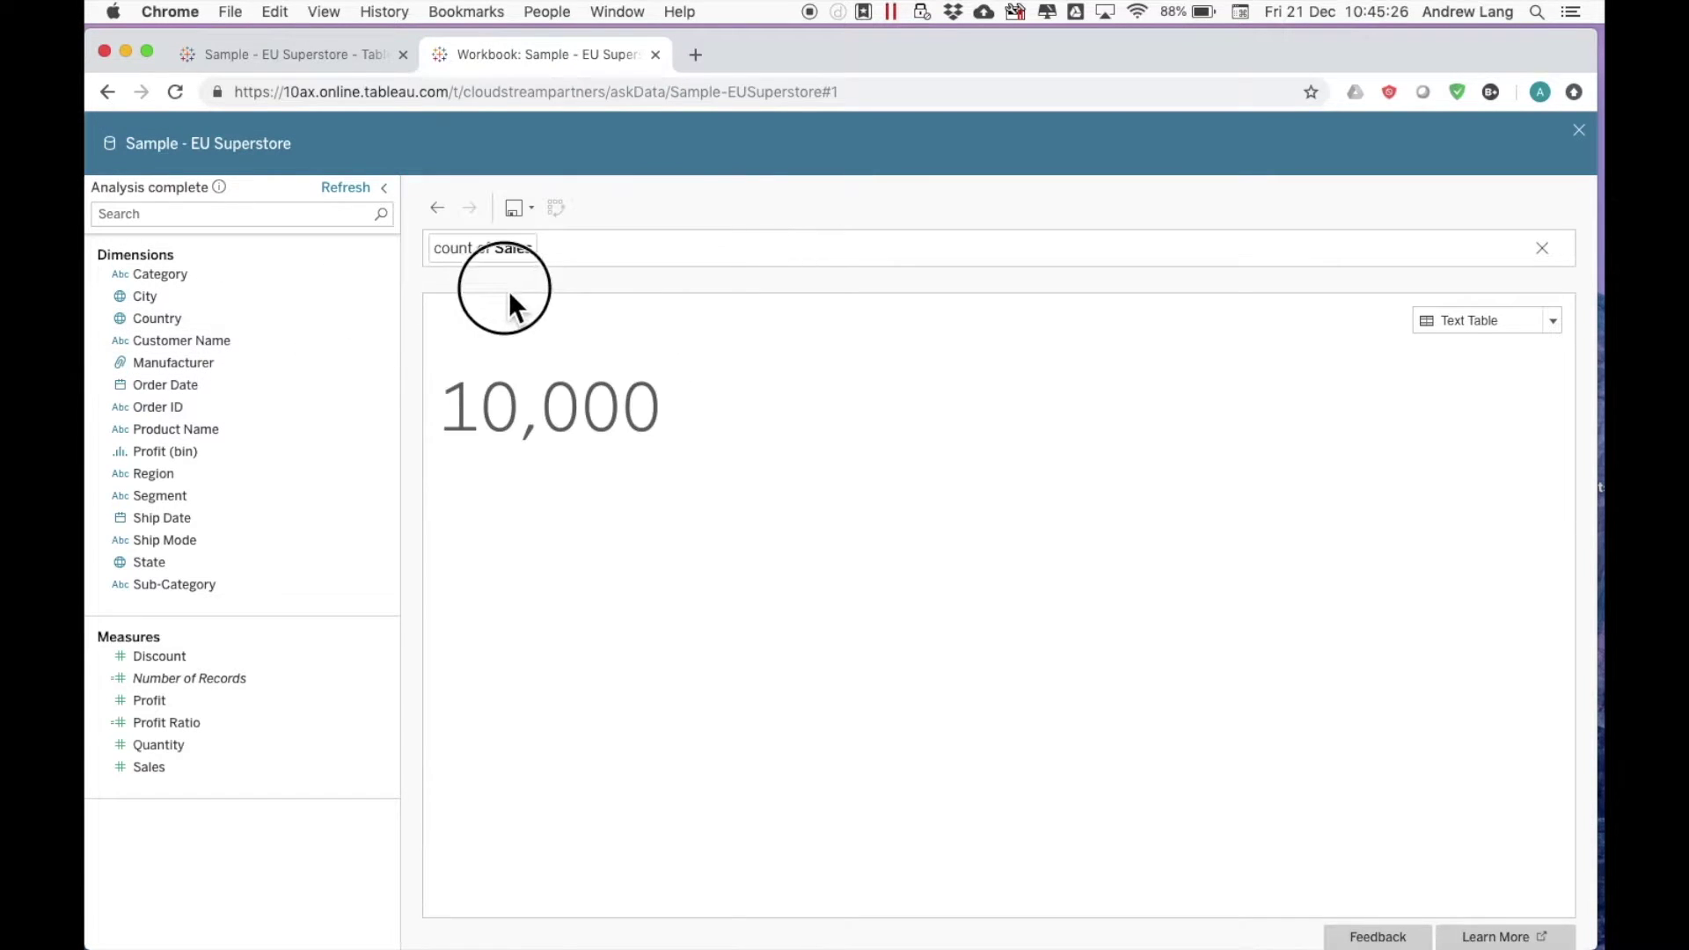
drag(227, 321, 418, 395)
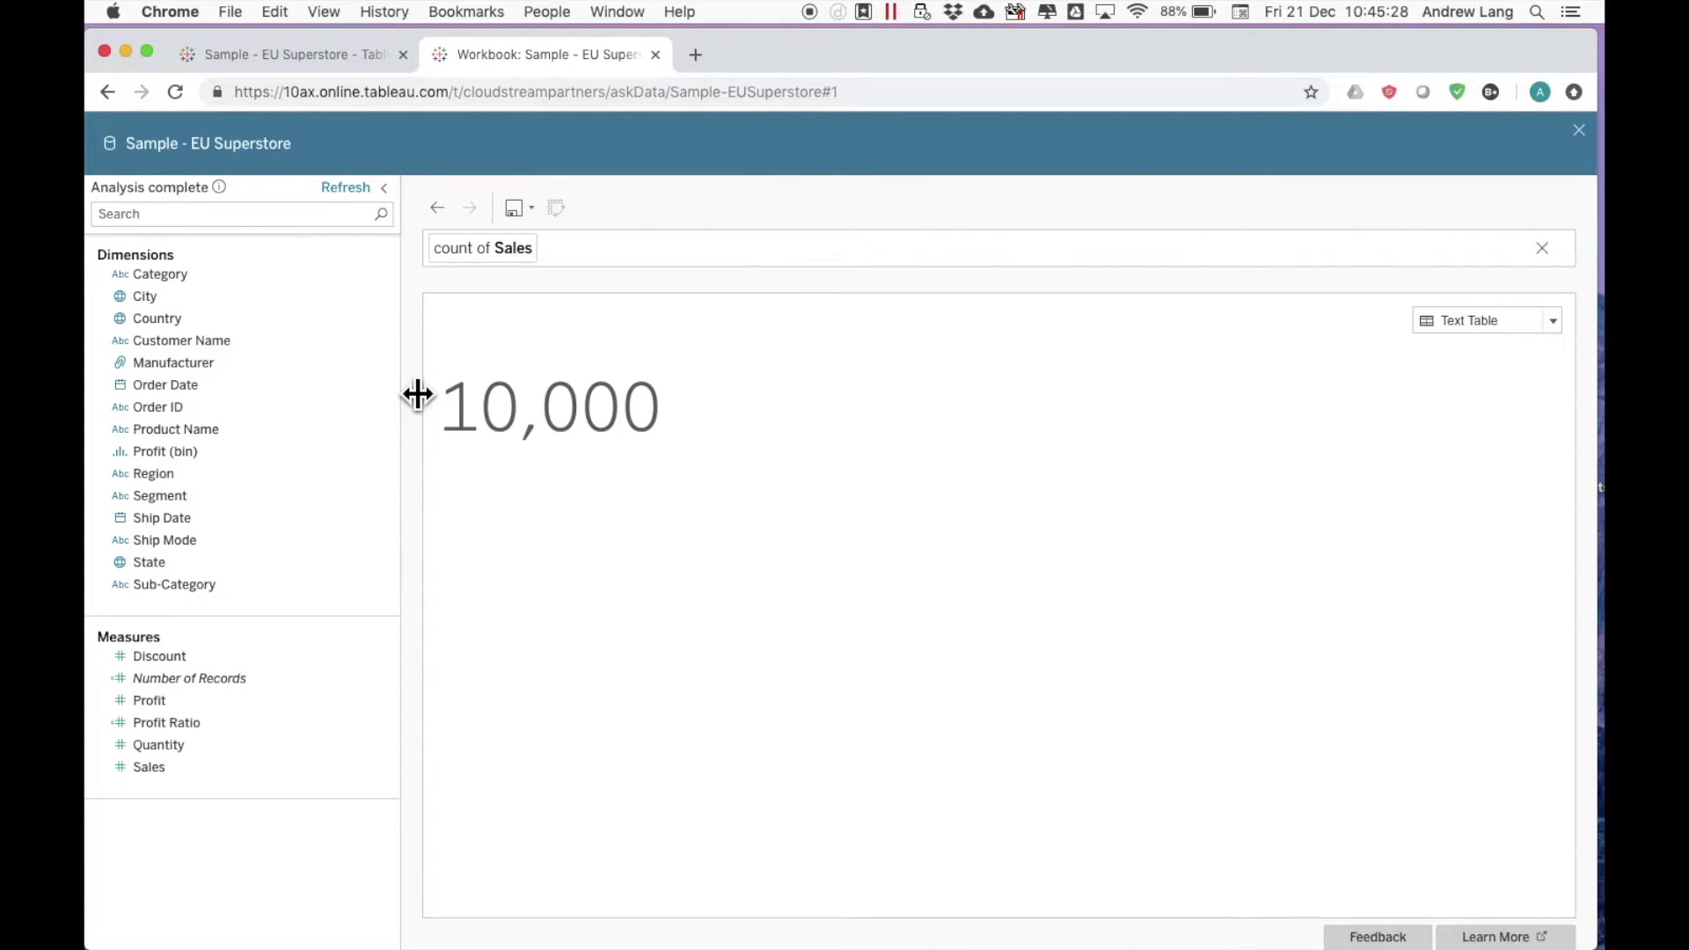
drag(419, 394, 445, 328)
Replace the question with "top five countries with sales over 50000" and choose the suggestion "top 5 Countries by sum of Sales"
click(567, 255)
key(BackSpace)
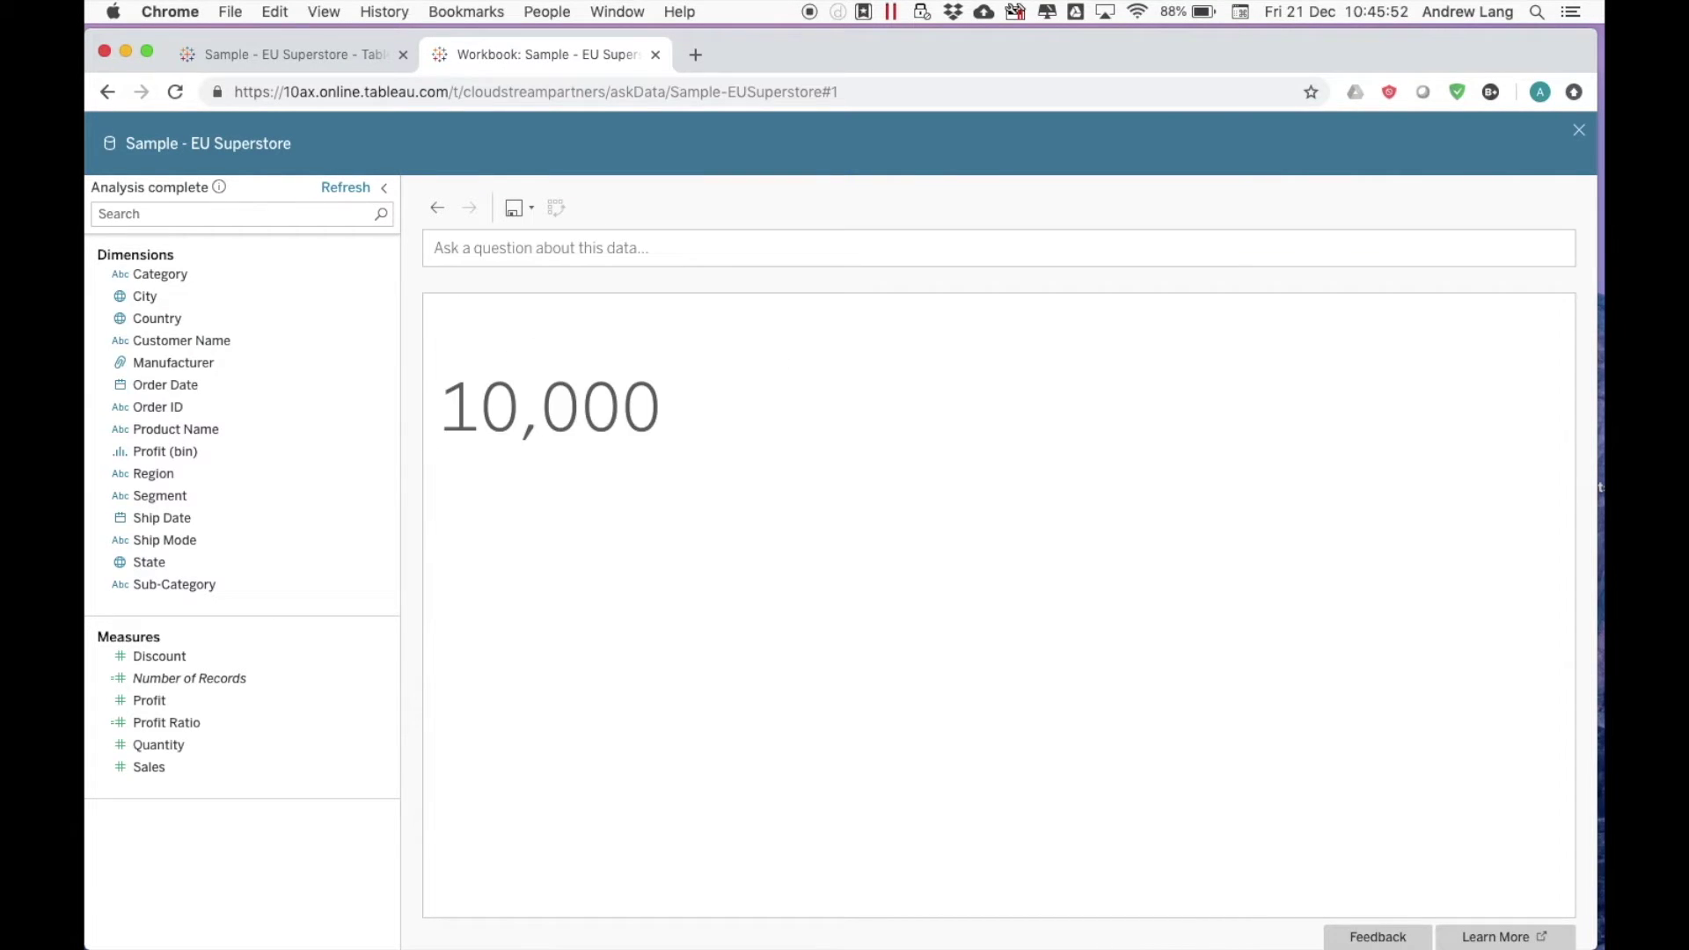
click(600, 251)
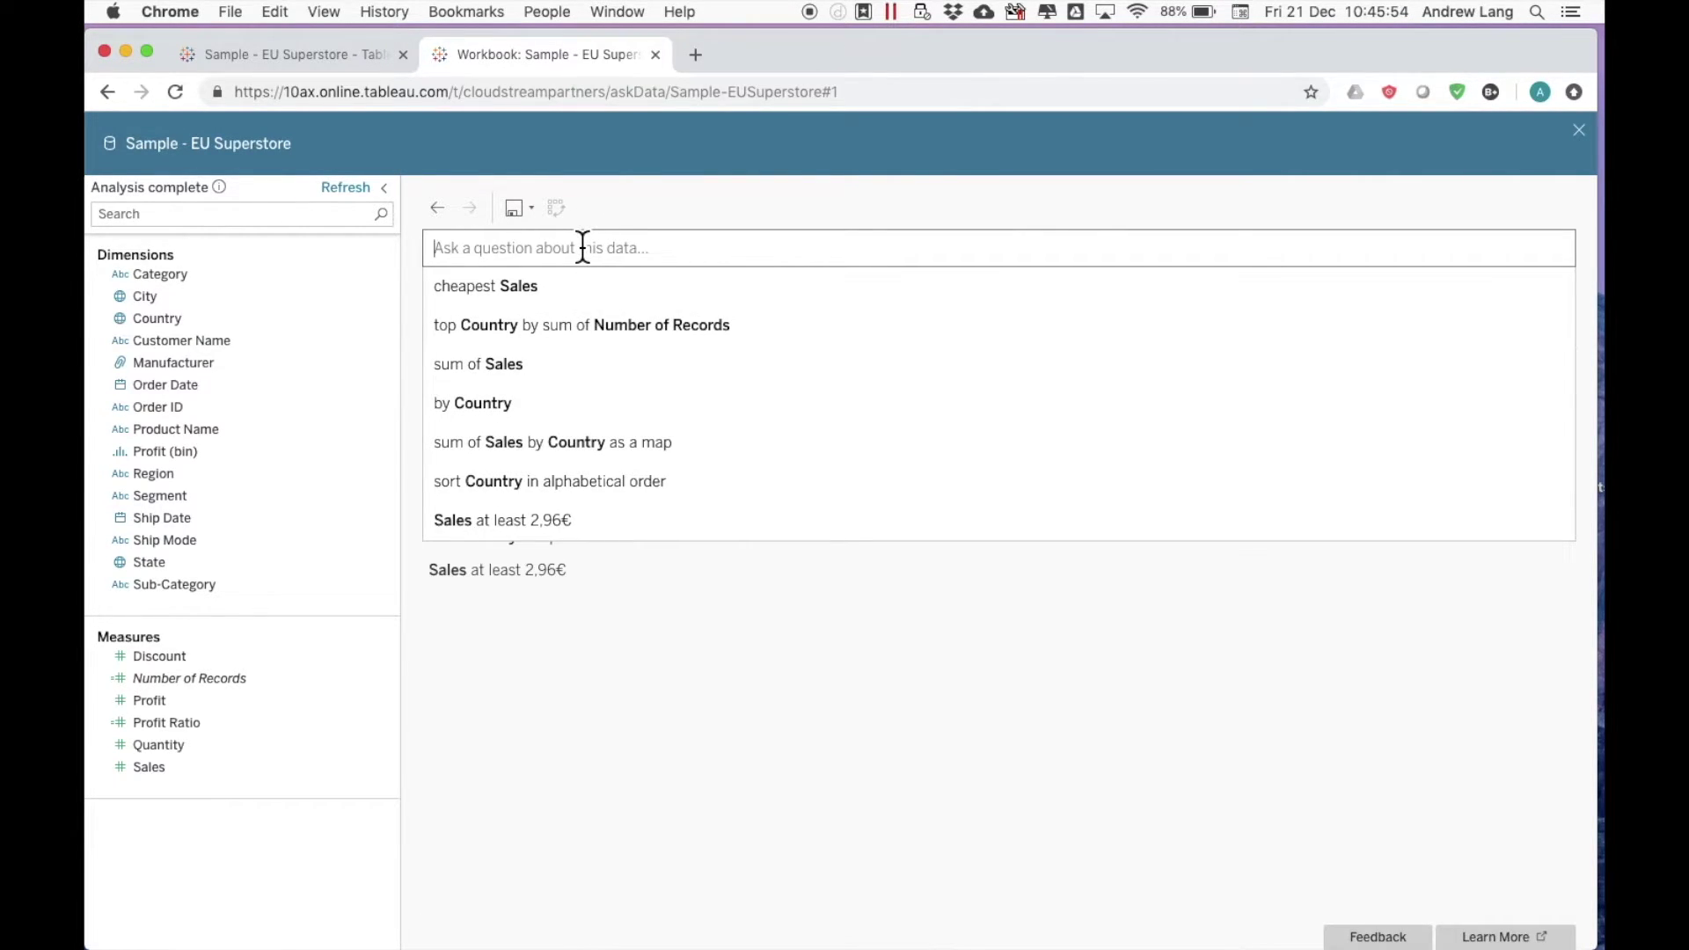
text(top )
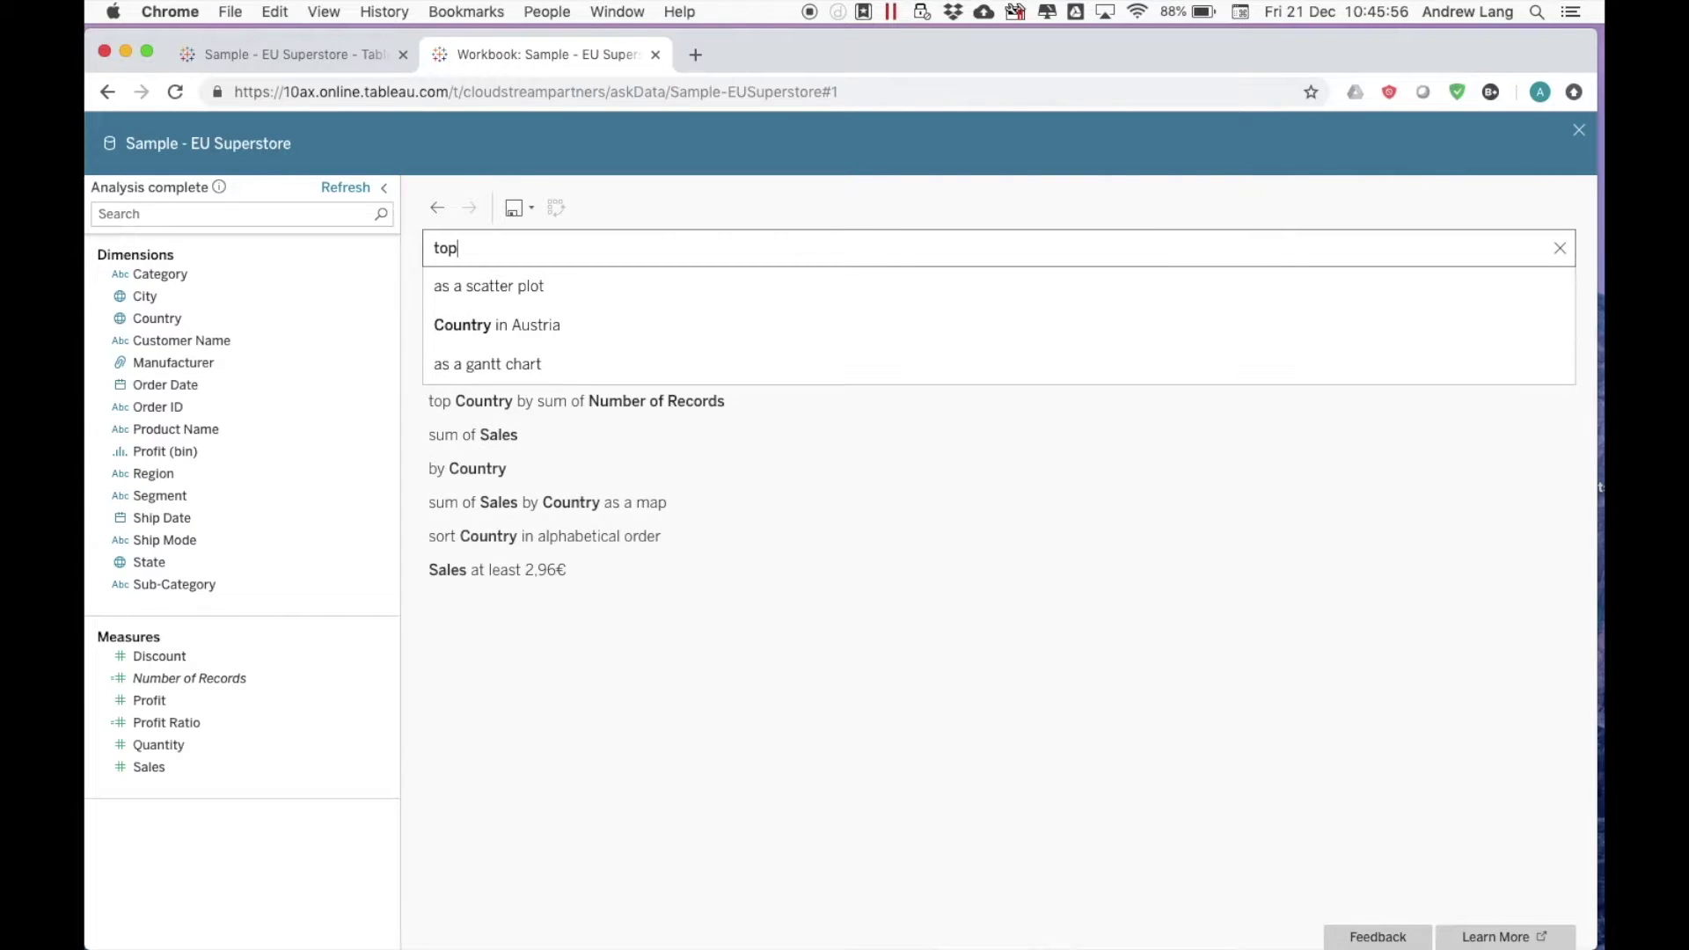
text(five cou)
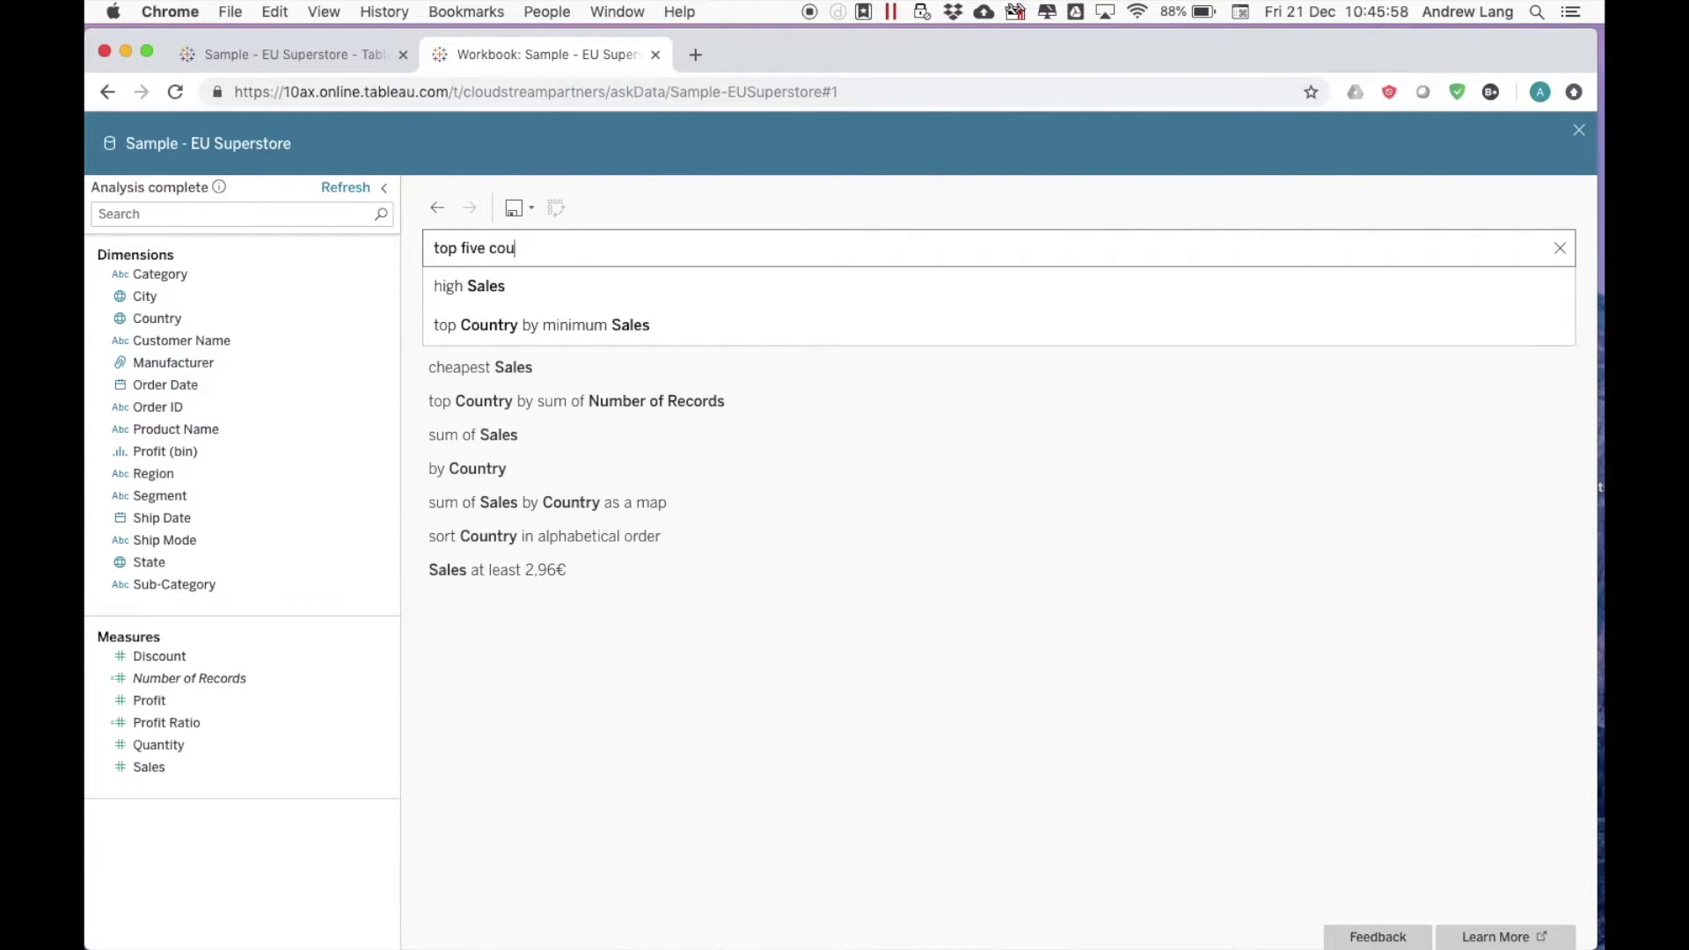
text(ntries w)
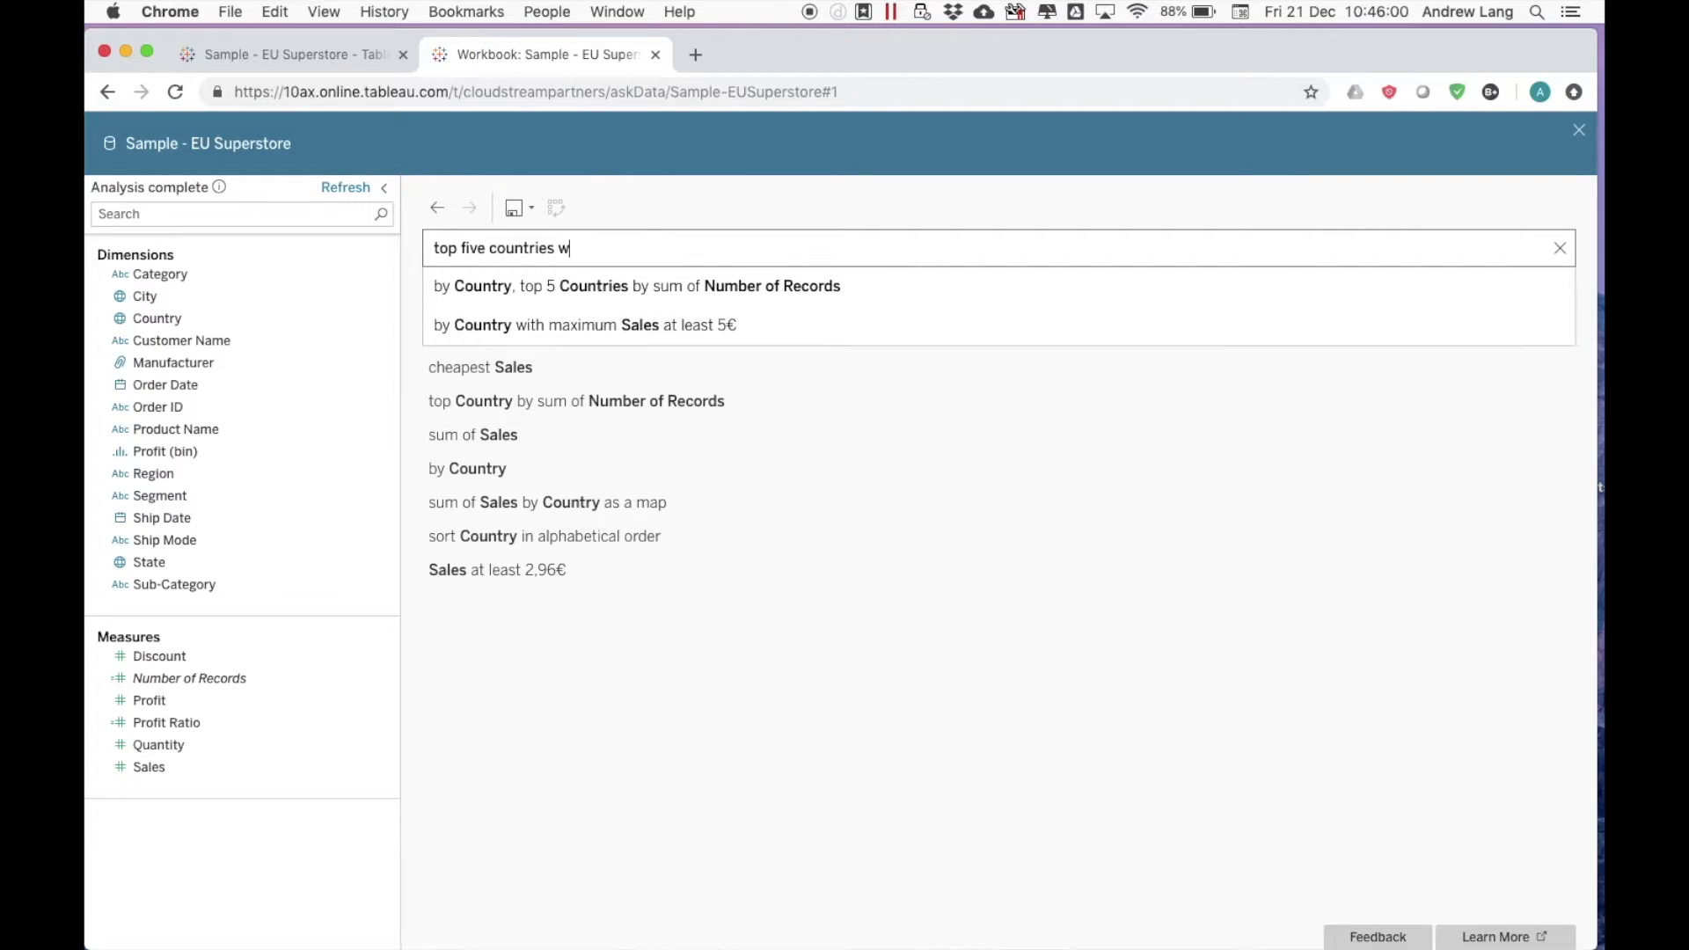
text(ith sales over 50000)
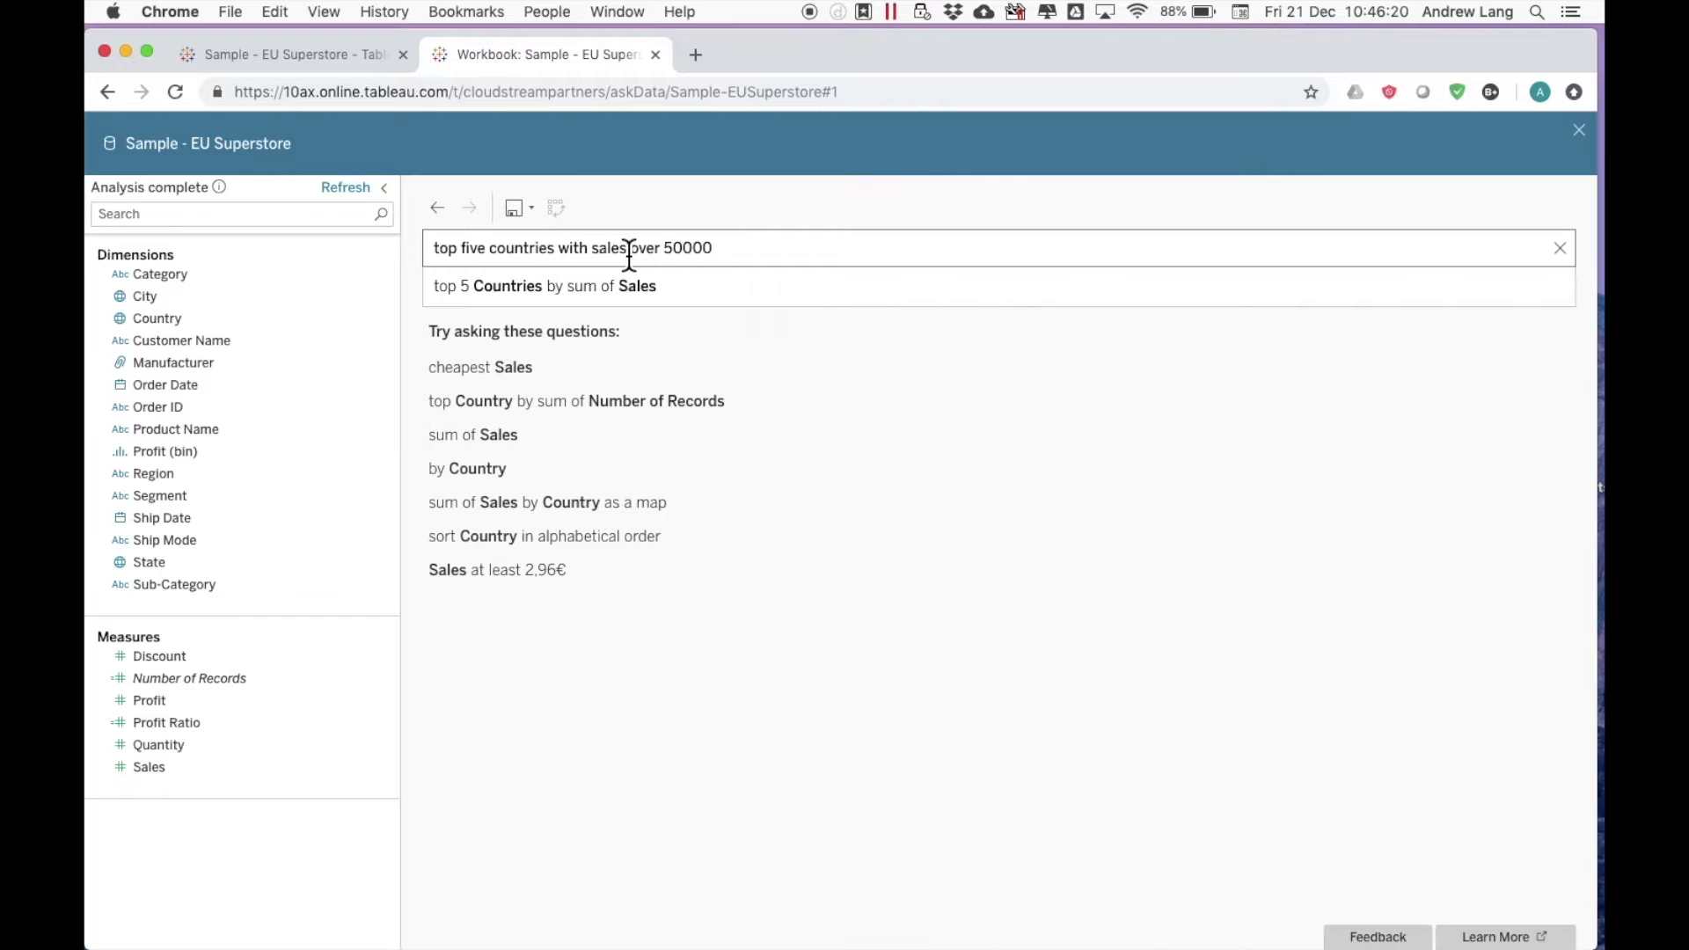
click(678, 308)
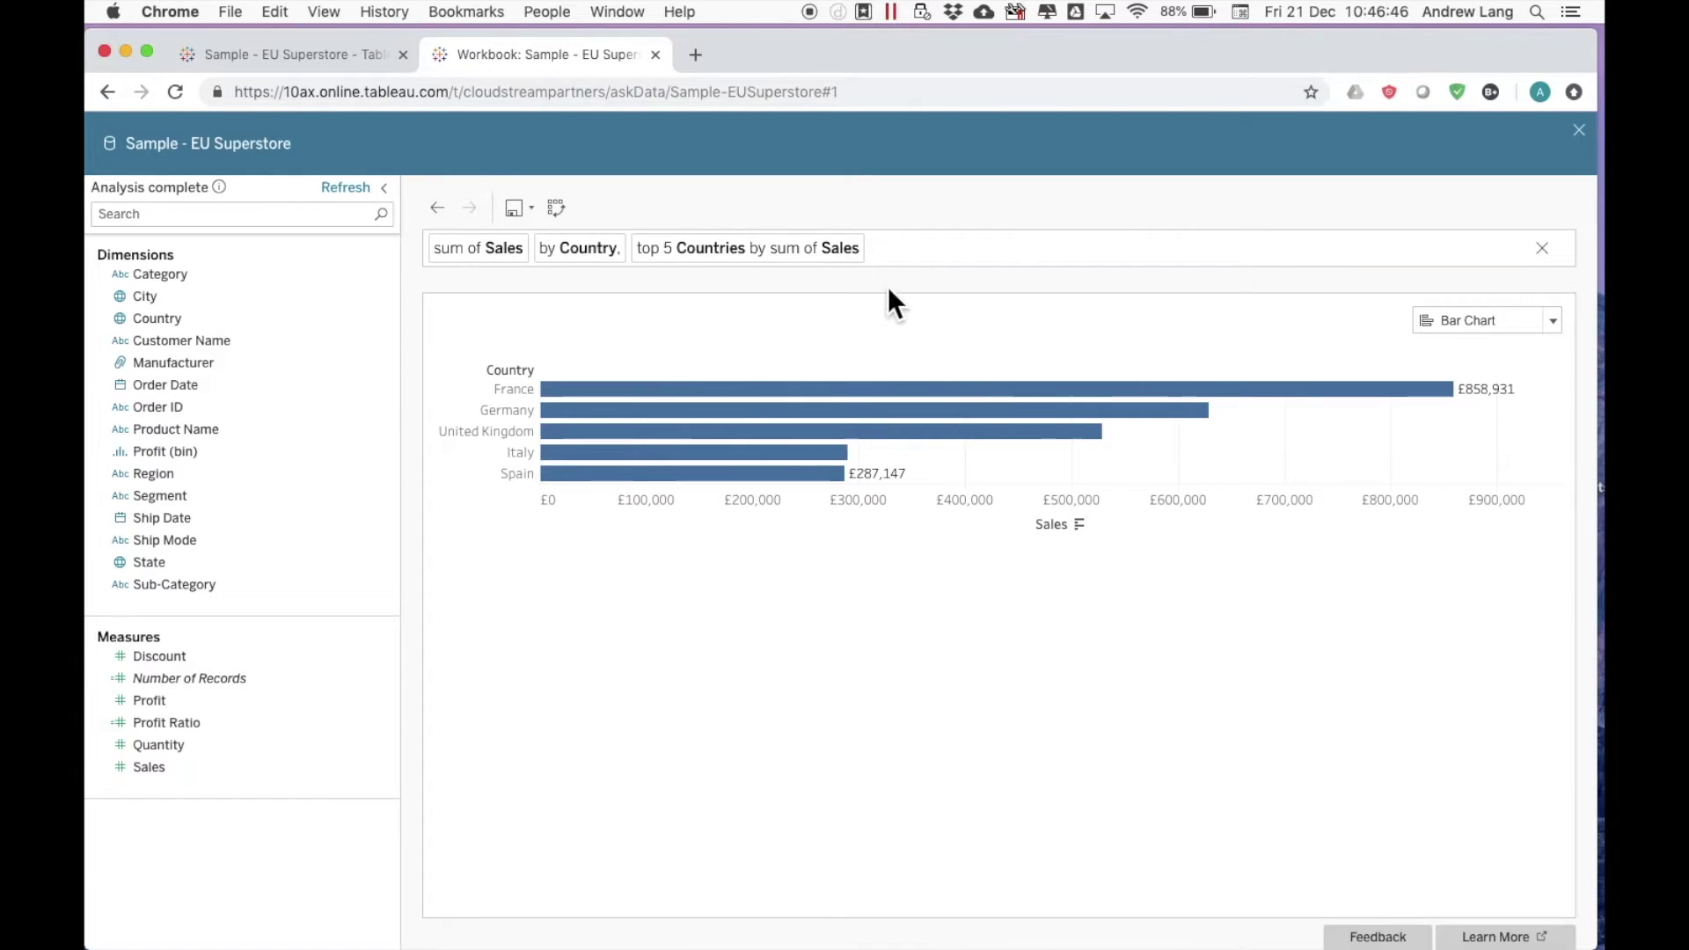
Extend the top 5 countries question with the phrase "total sales of more than 20000"
click(926, 257)
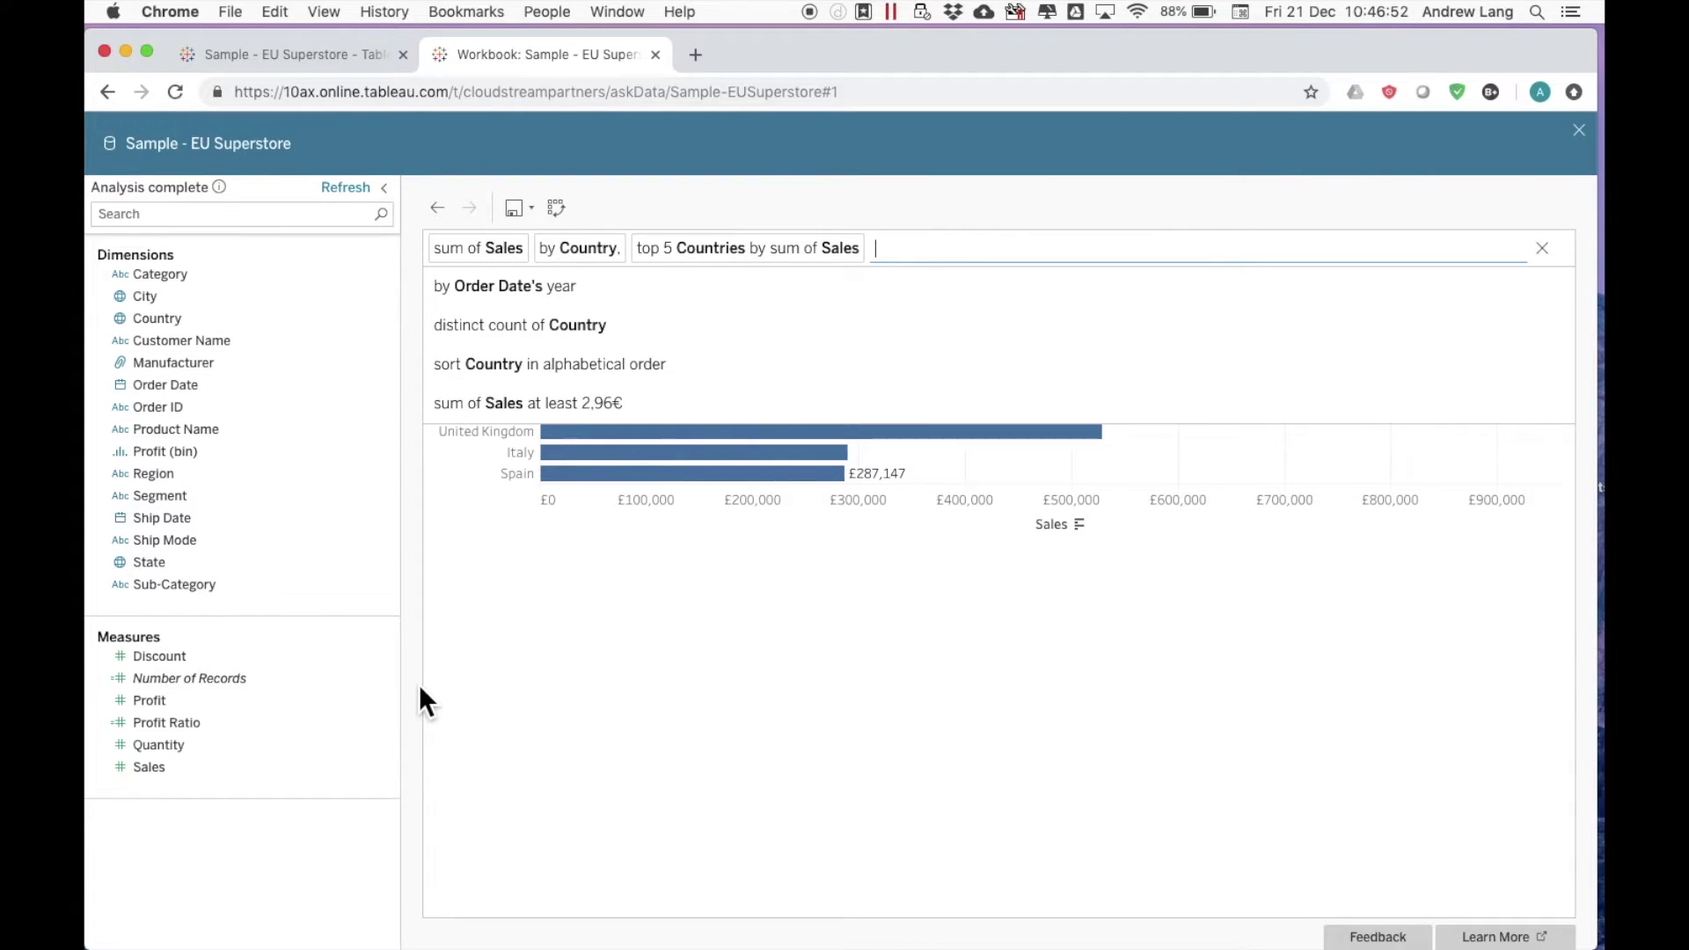
text(tot)
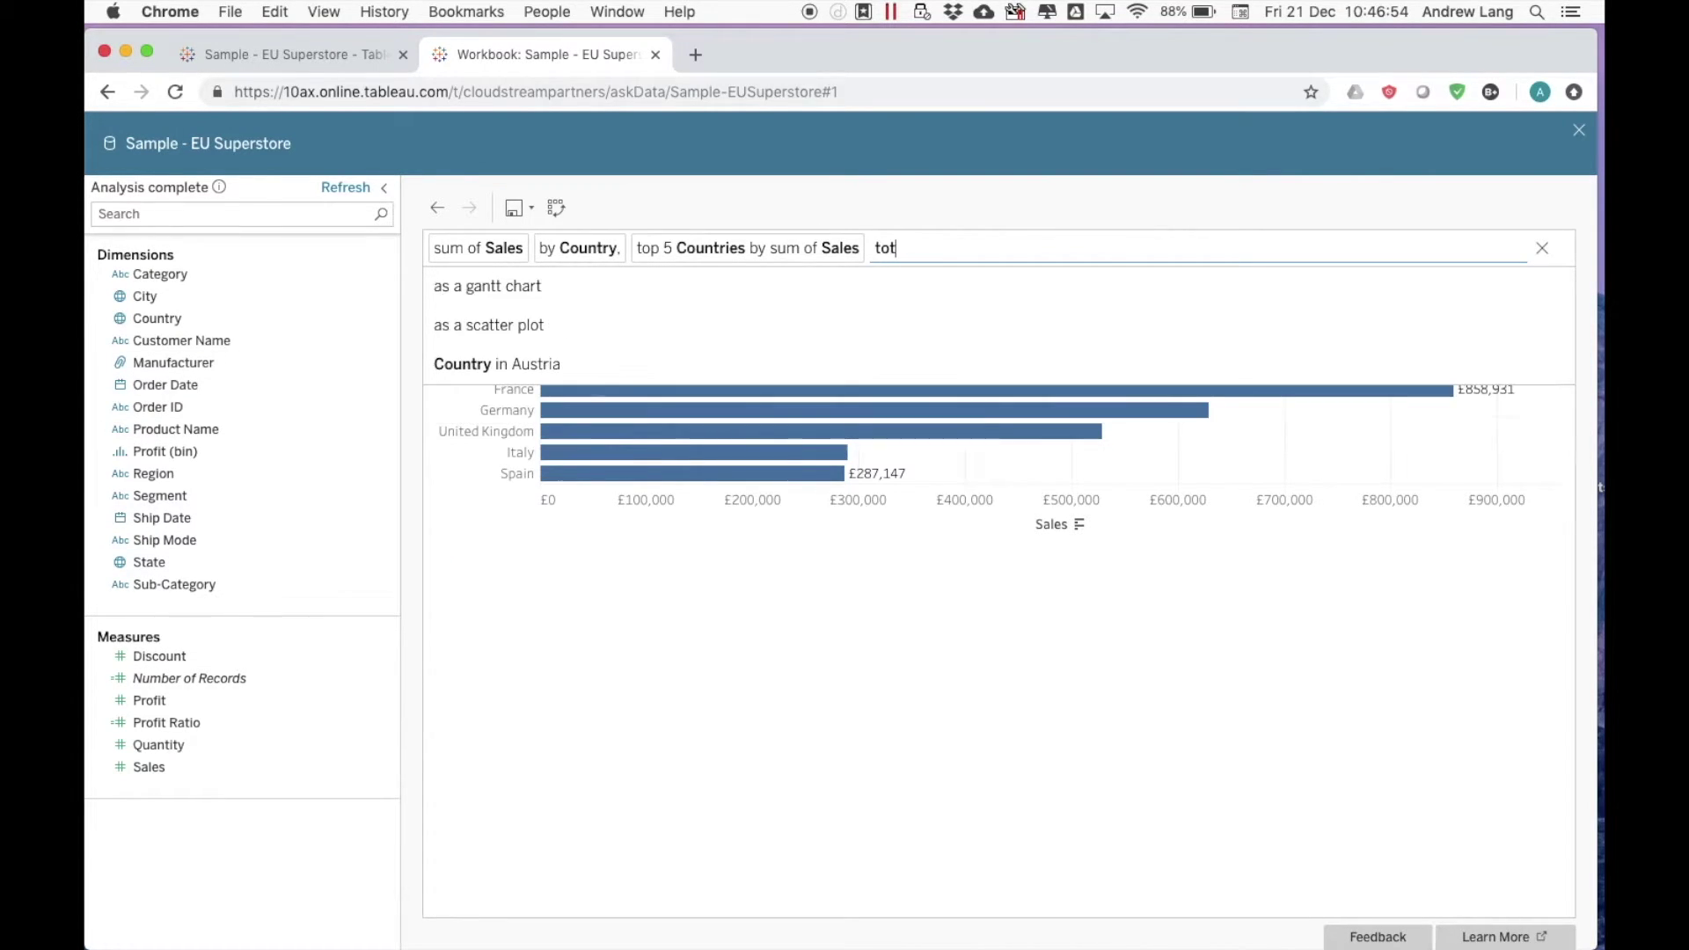
text(al sales)
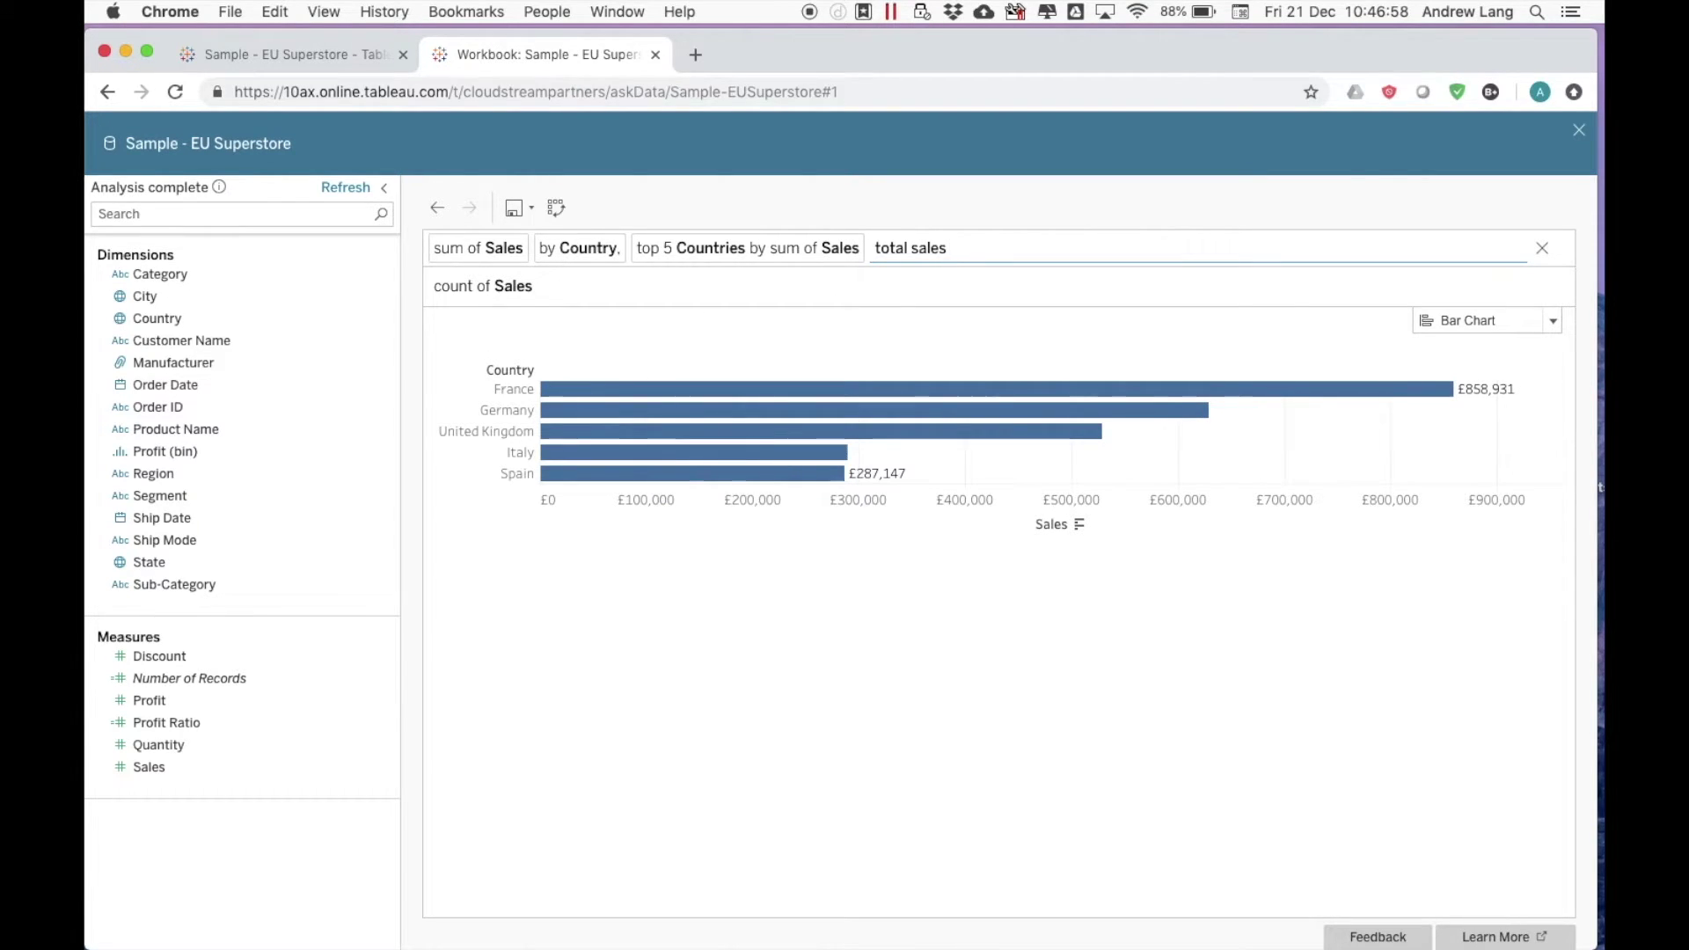
text(of more th)
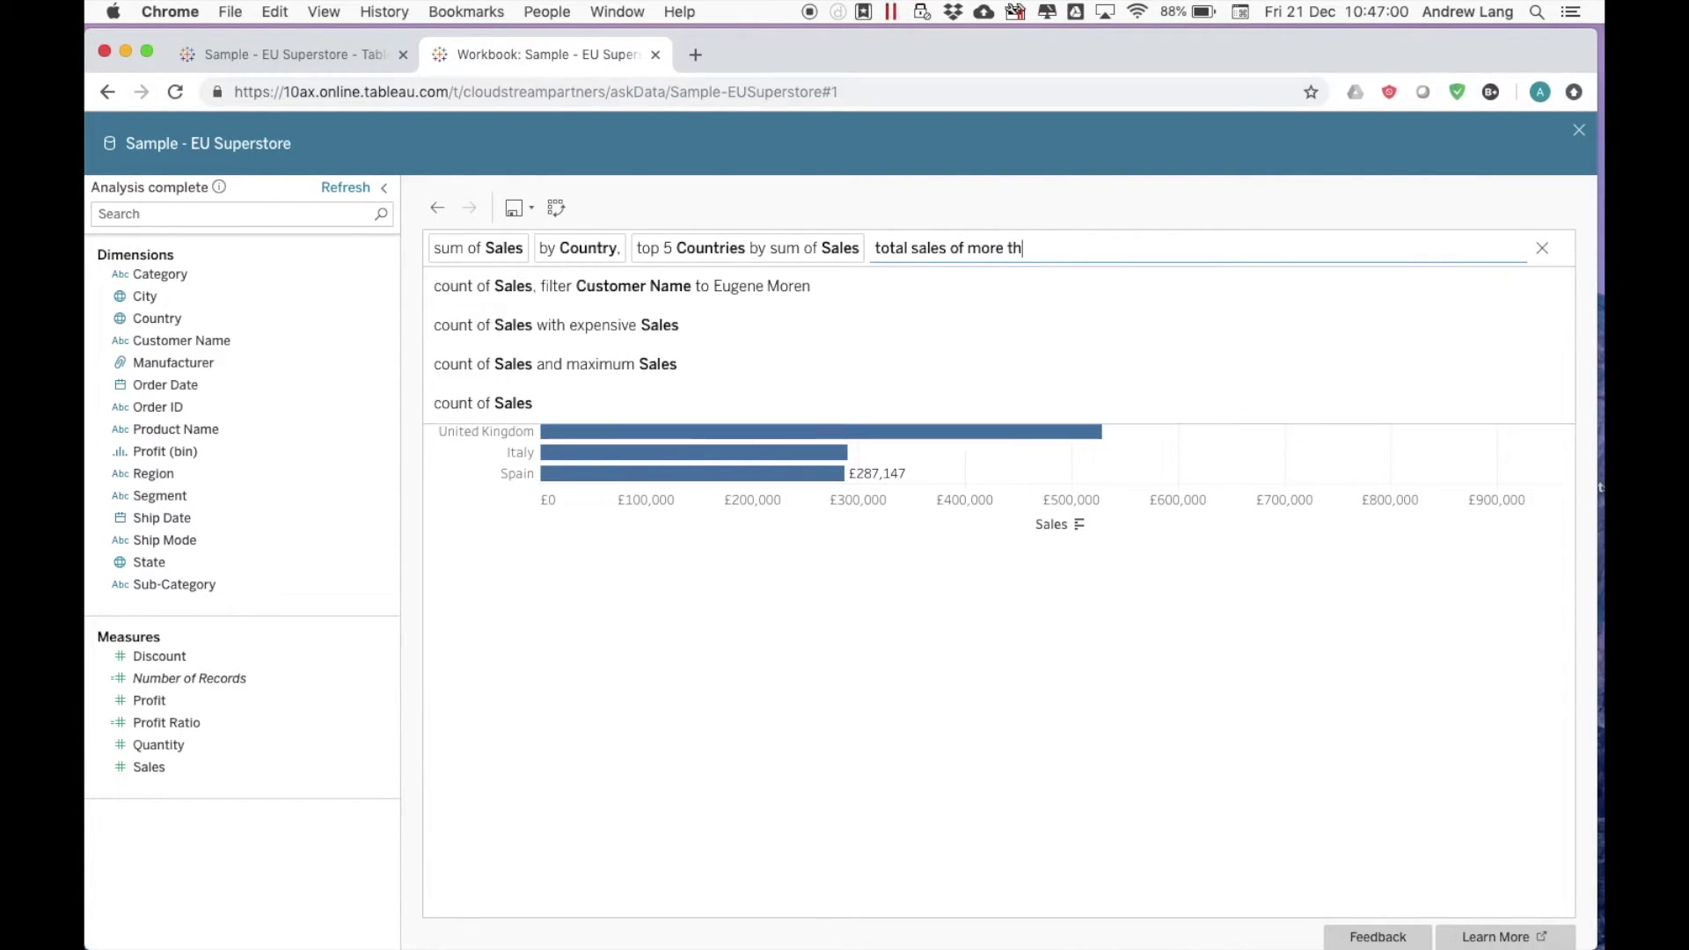
text(an 2)
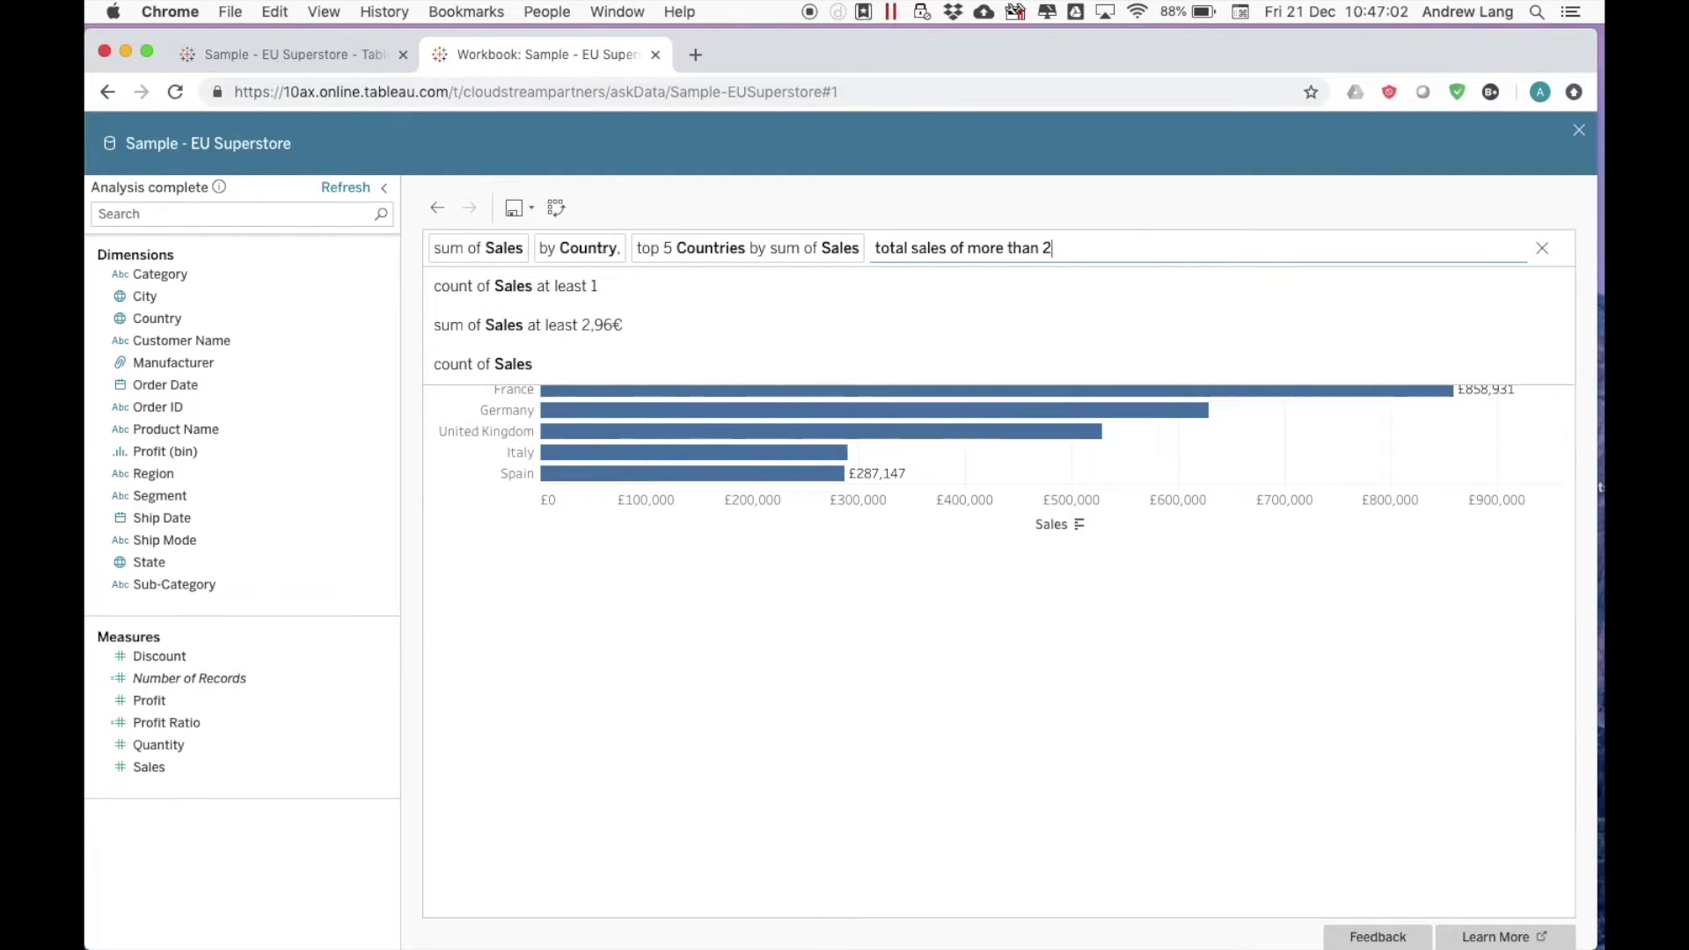
text(0000)
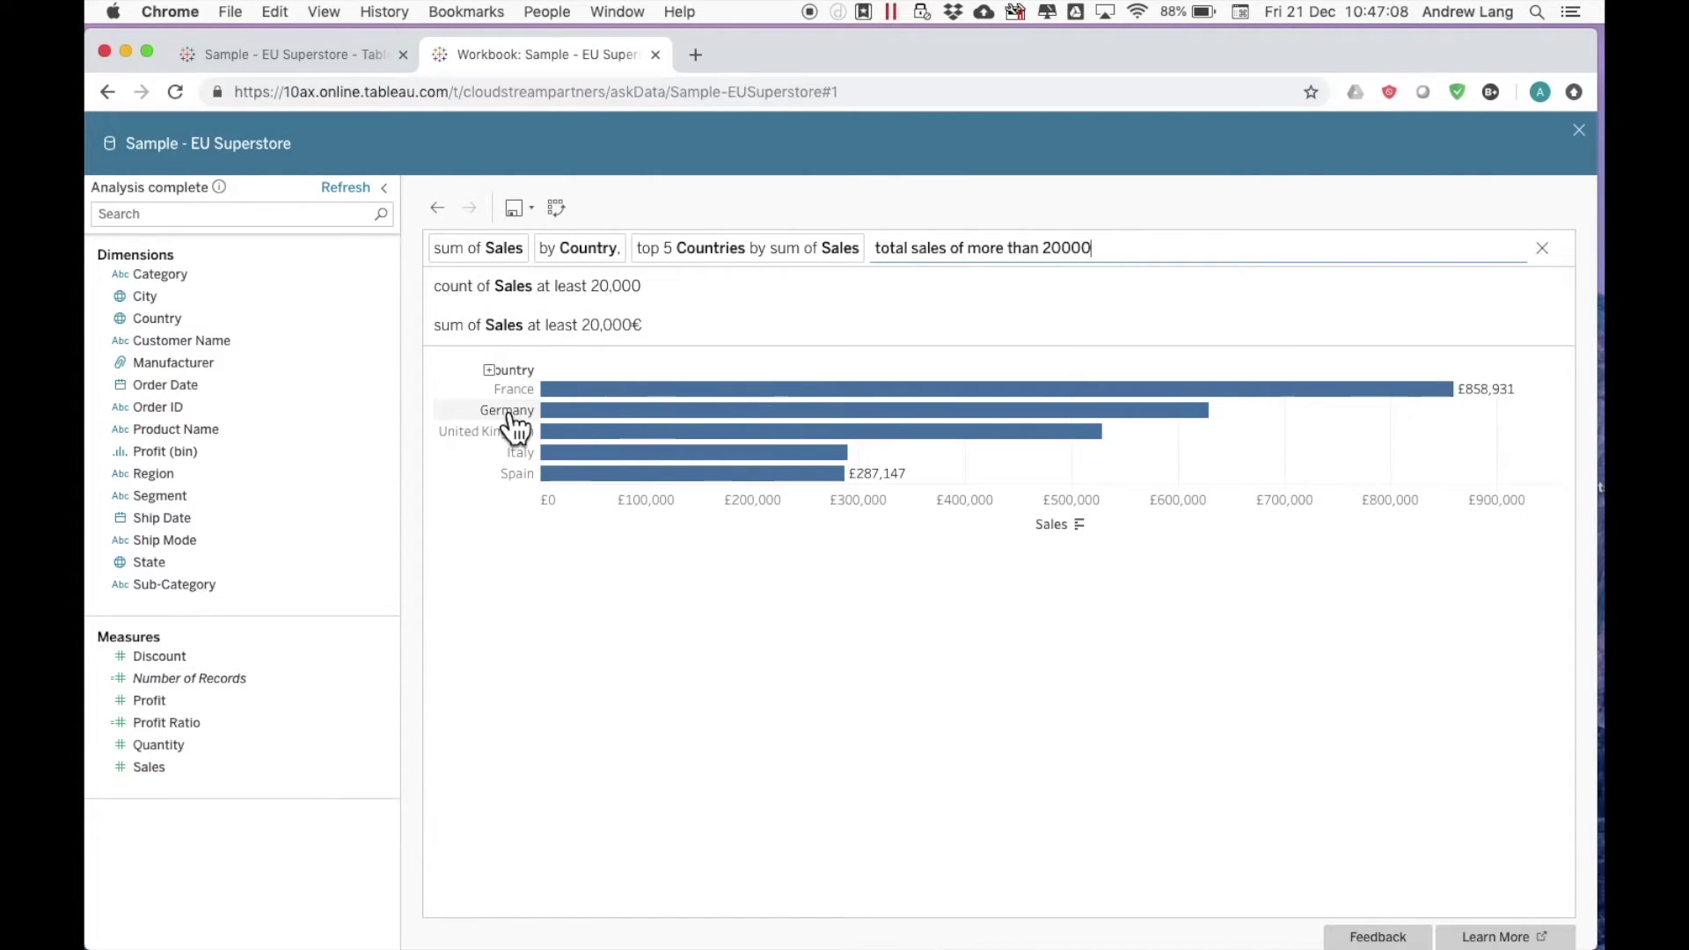
Change the sales threshold to 300000 and apply the suggested filter "sum of Sales at least 300,000€"
key(BackSpace)
key(BackSpace)
key(BackSpace)
key(BackSpace)
key(BackSpace)
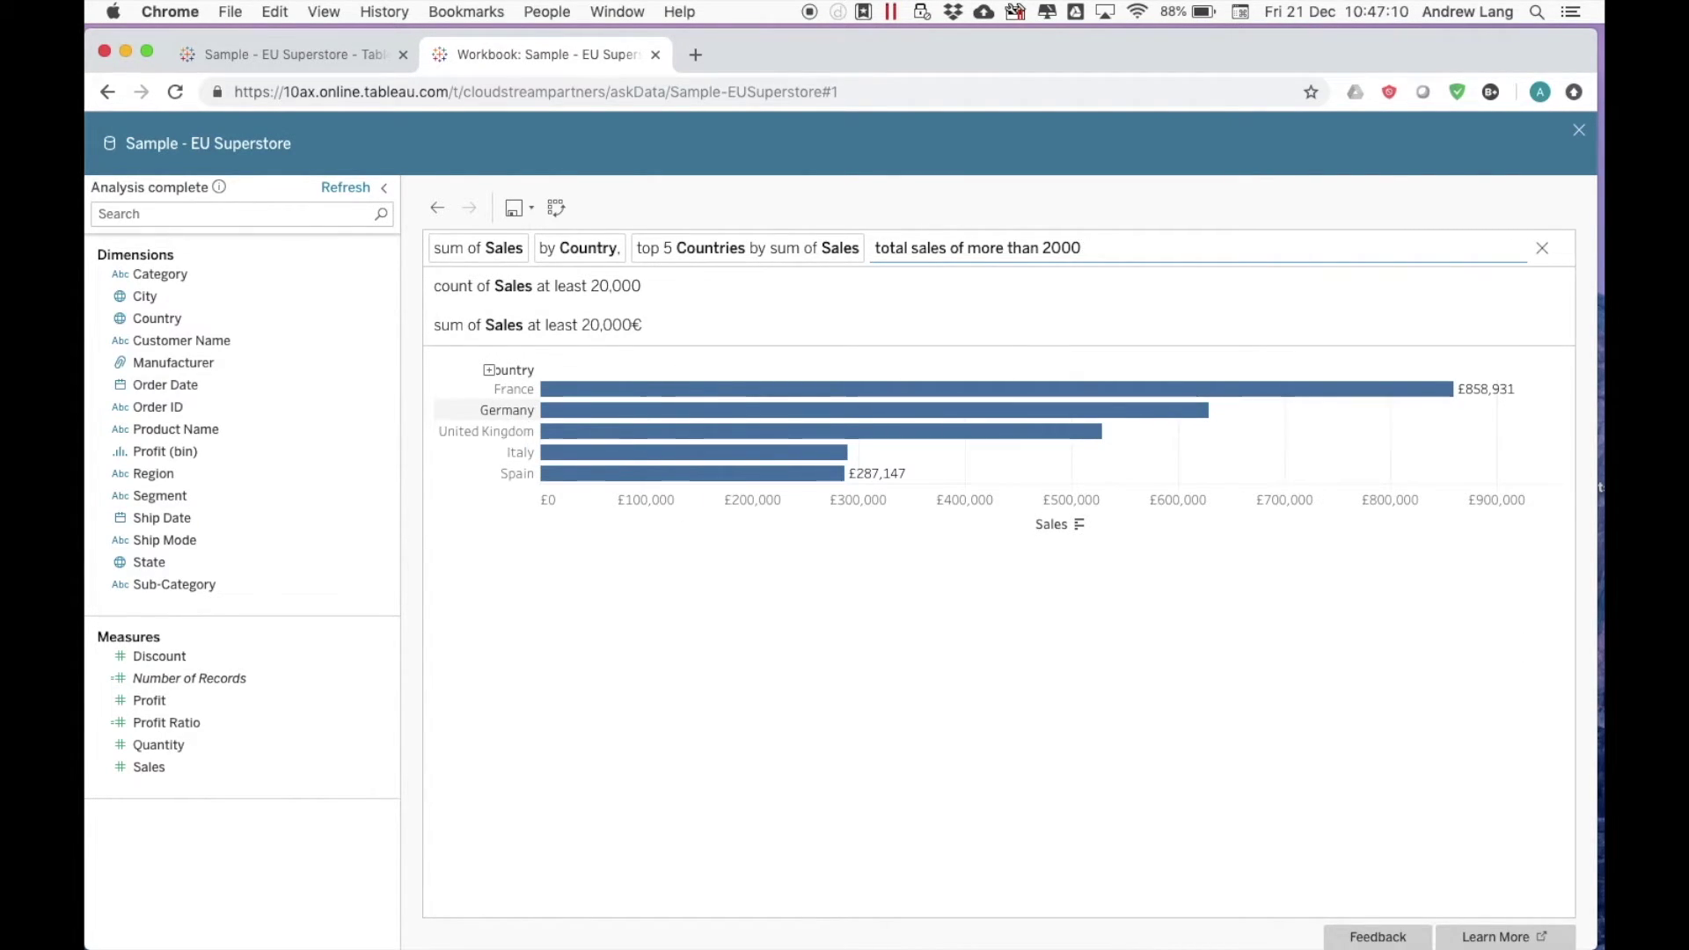
text(300)
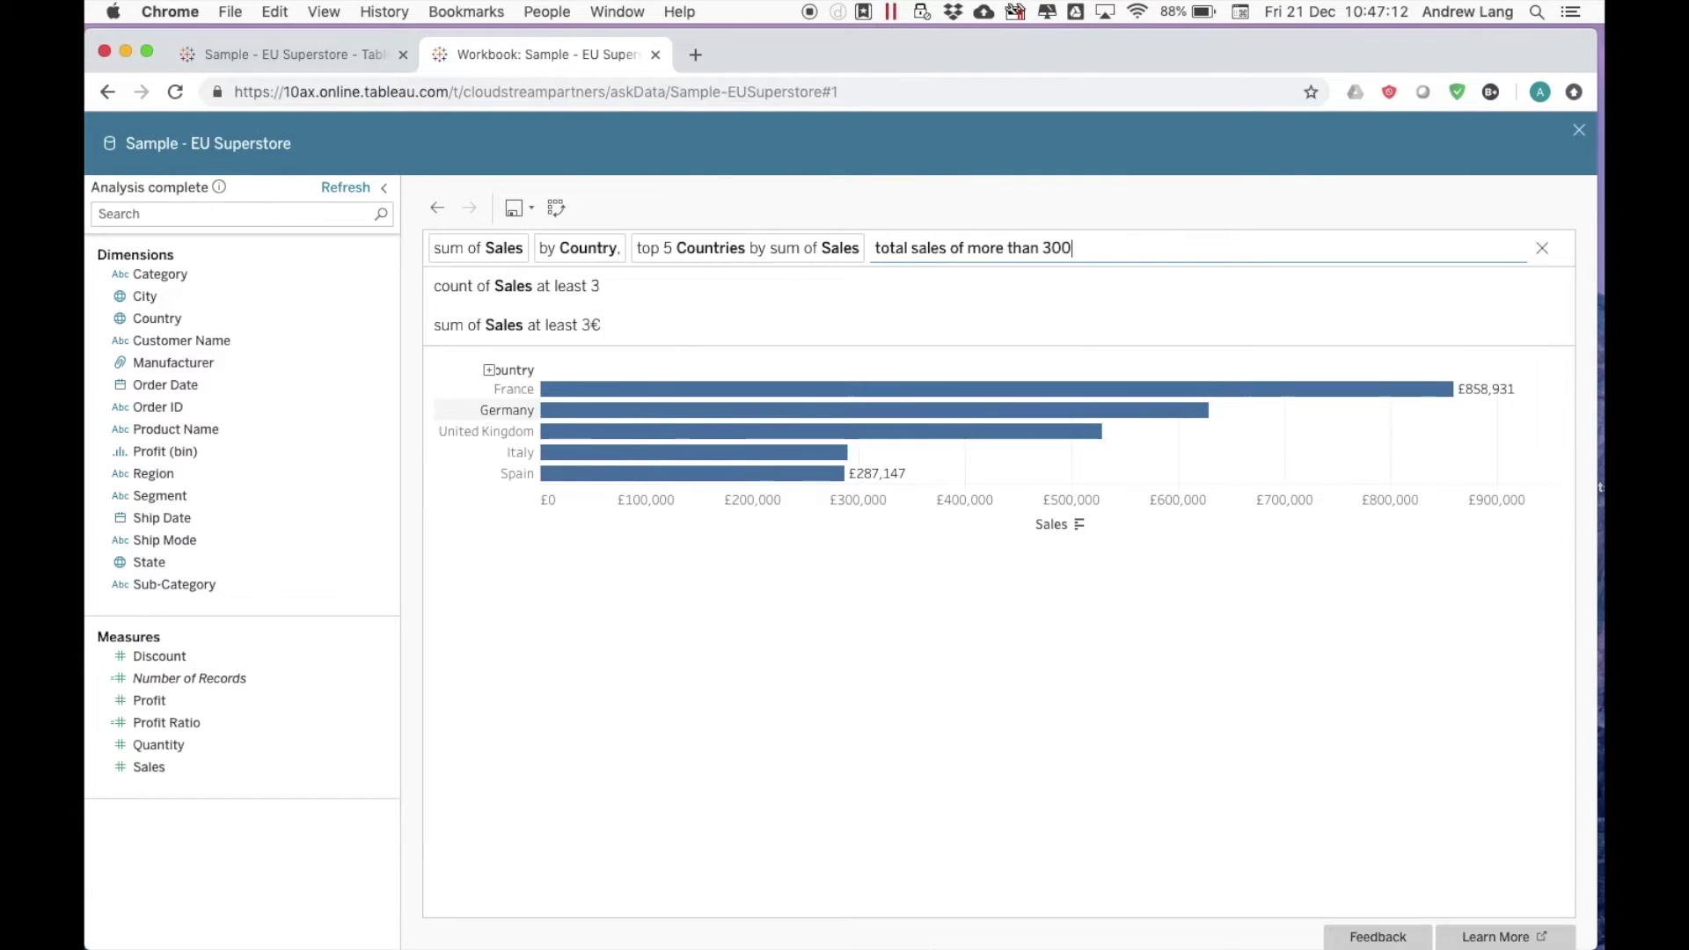
text(000)
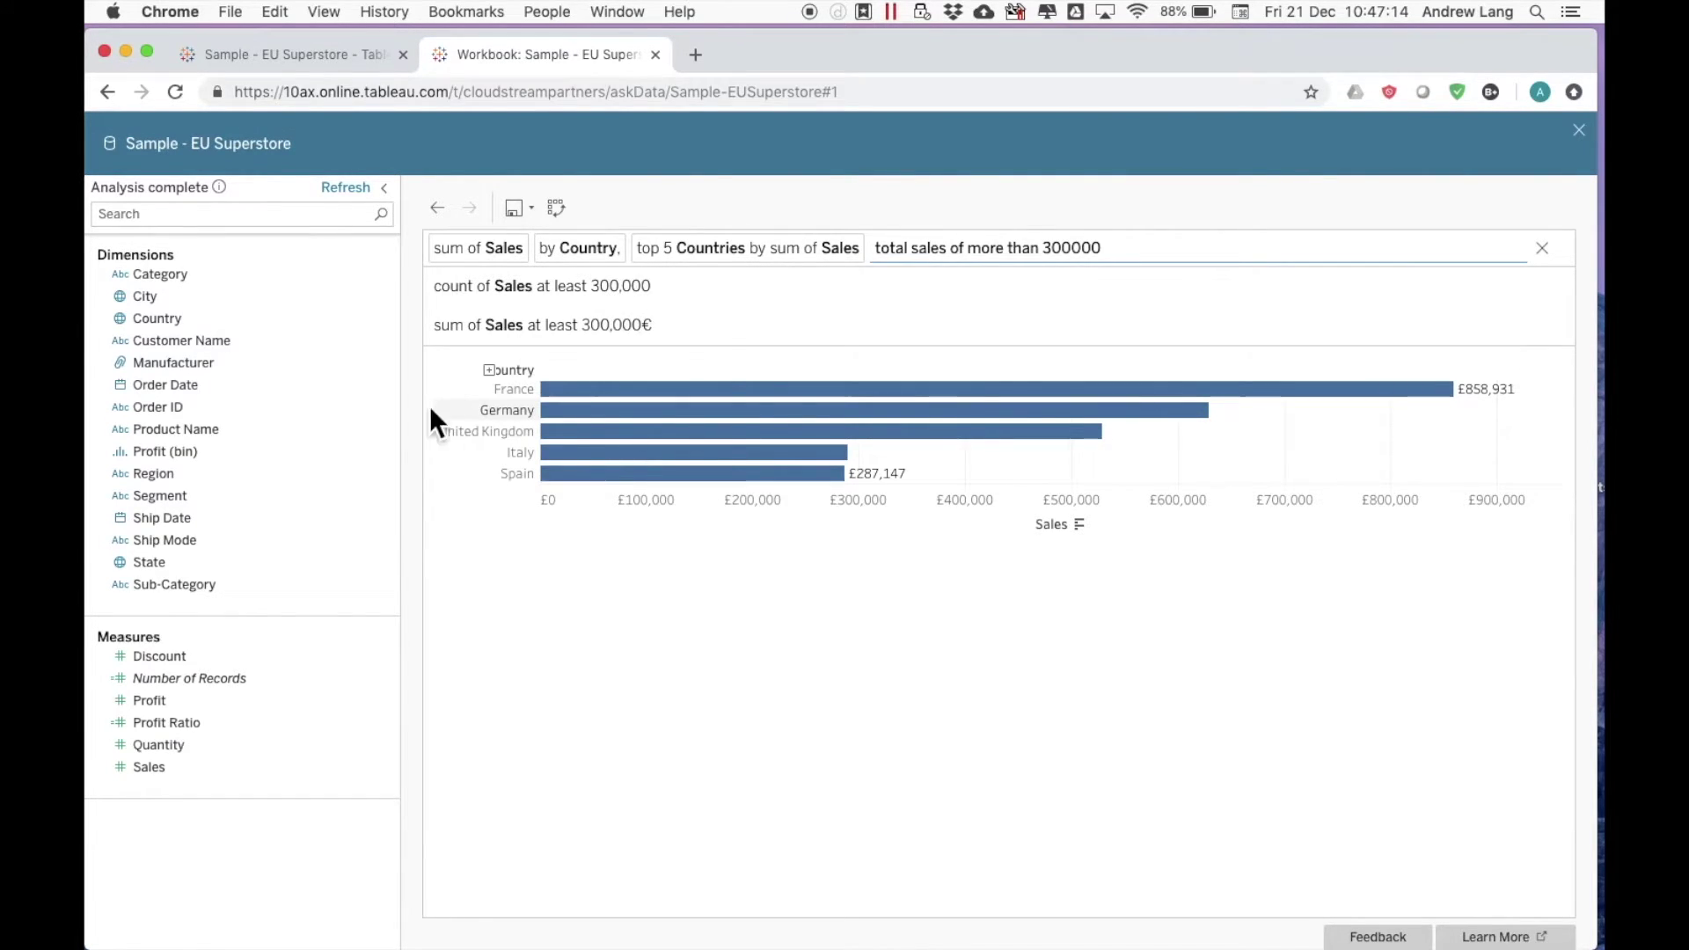
click(532, 330)
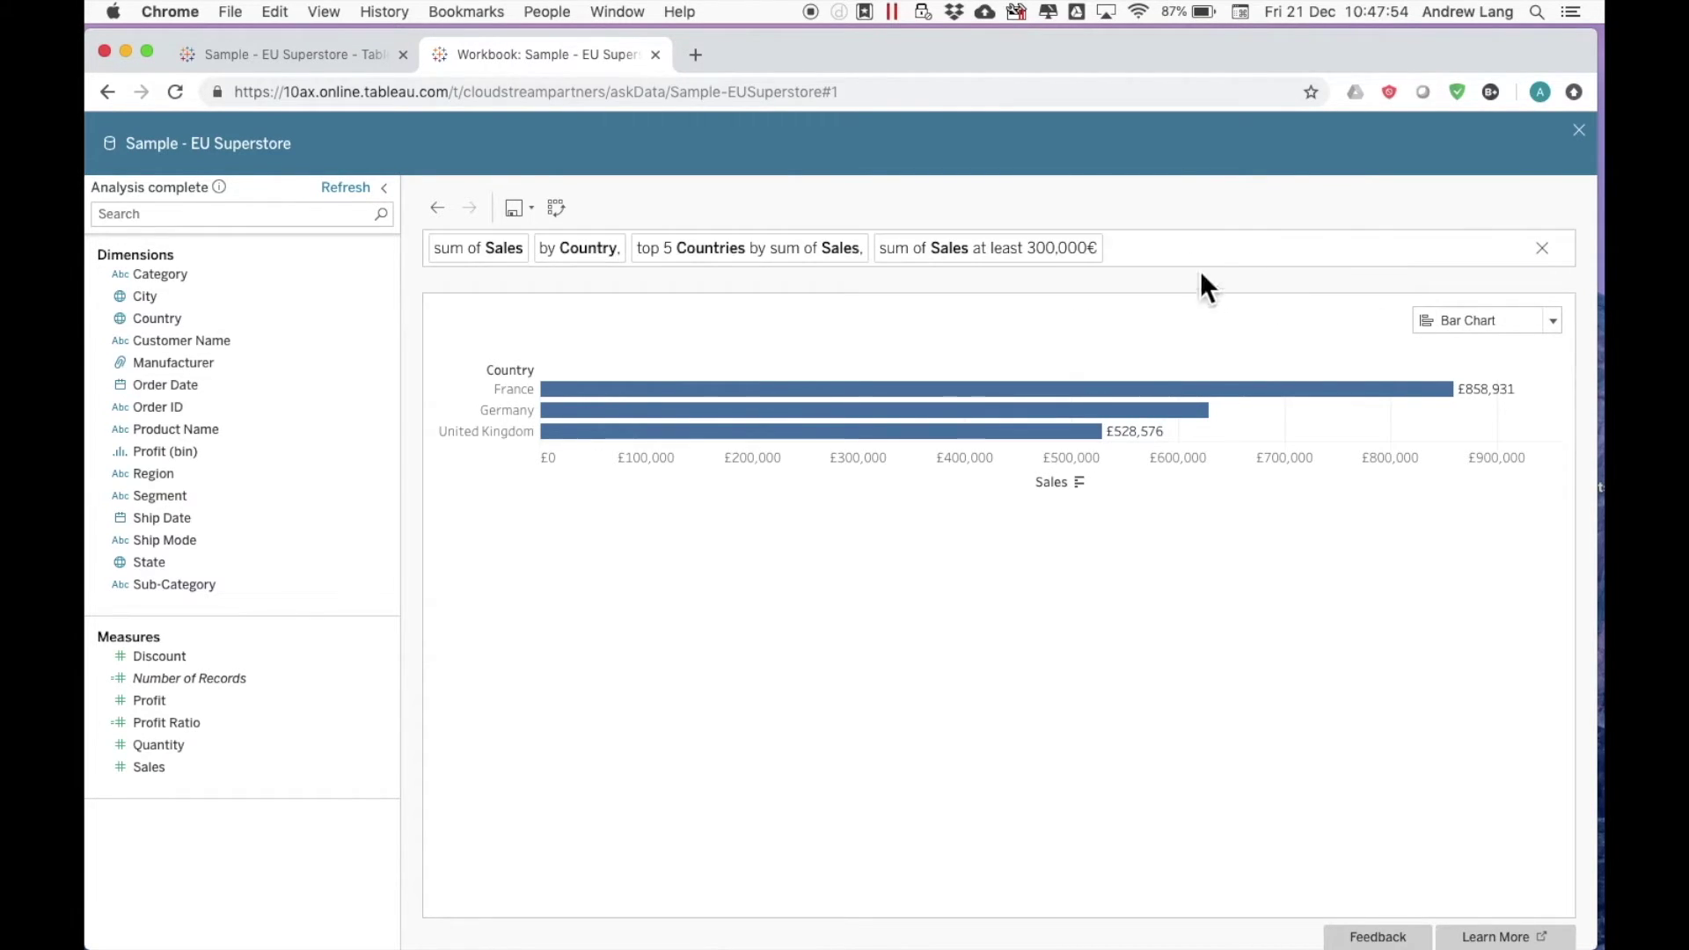
Remove all phrases from the question one by one until it is empty
click(1294, 270)
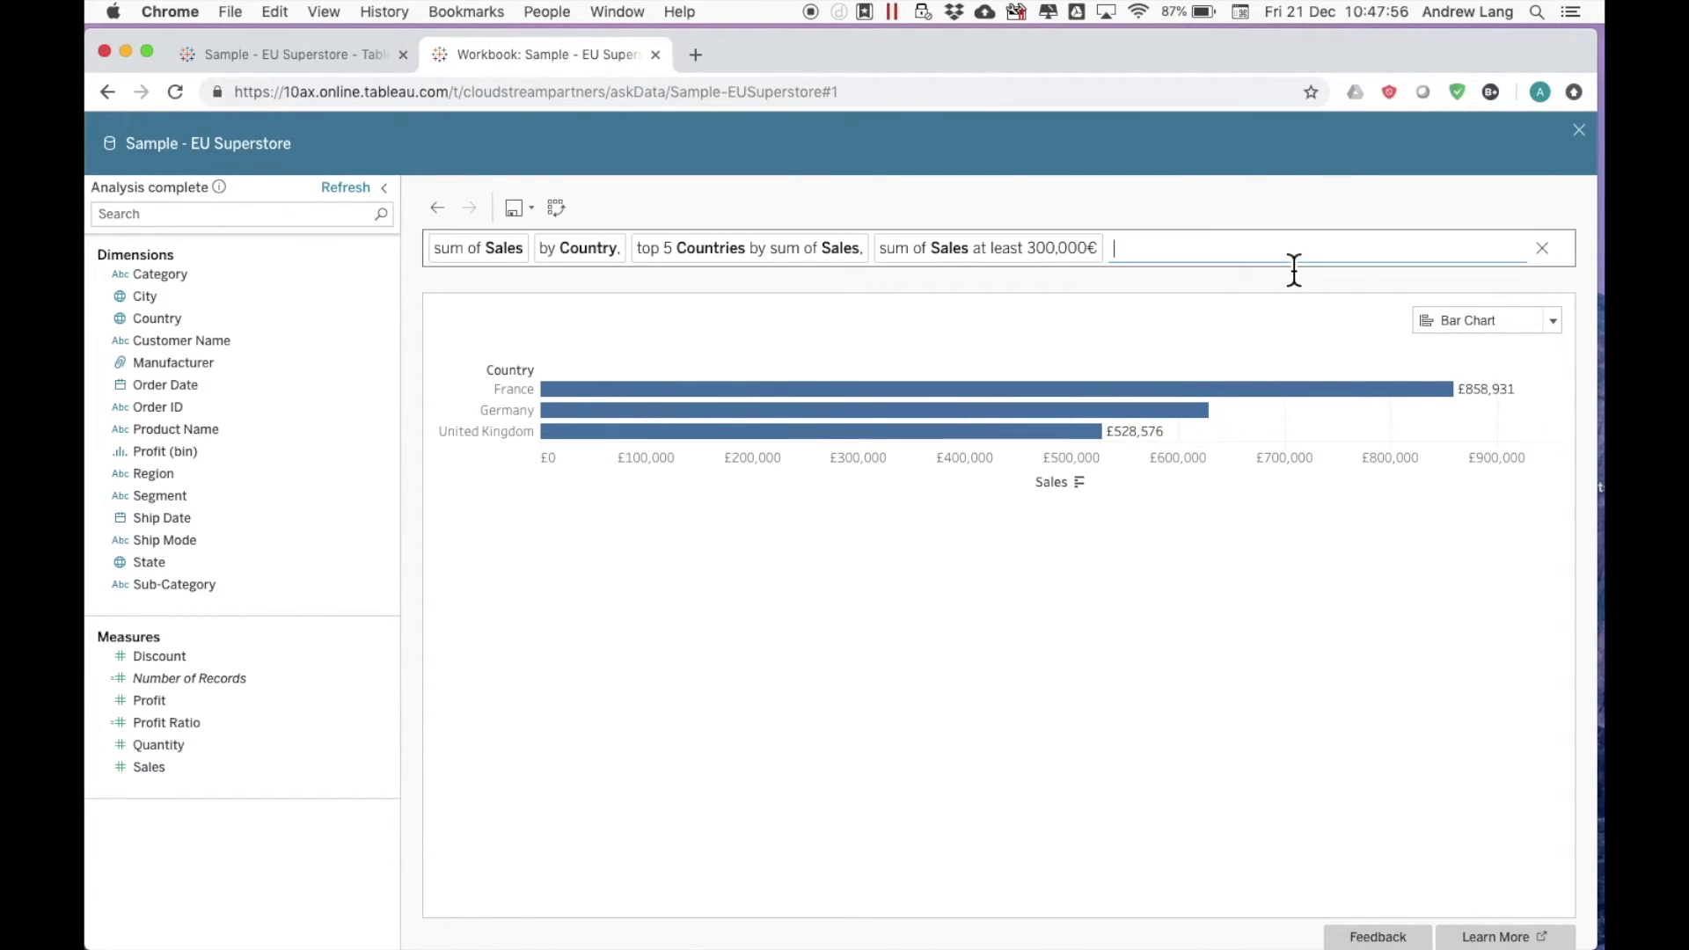
key(BackSpace)
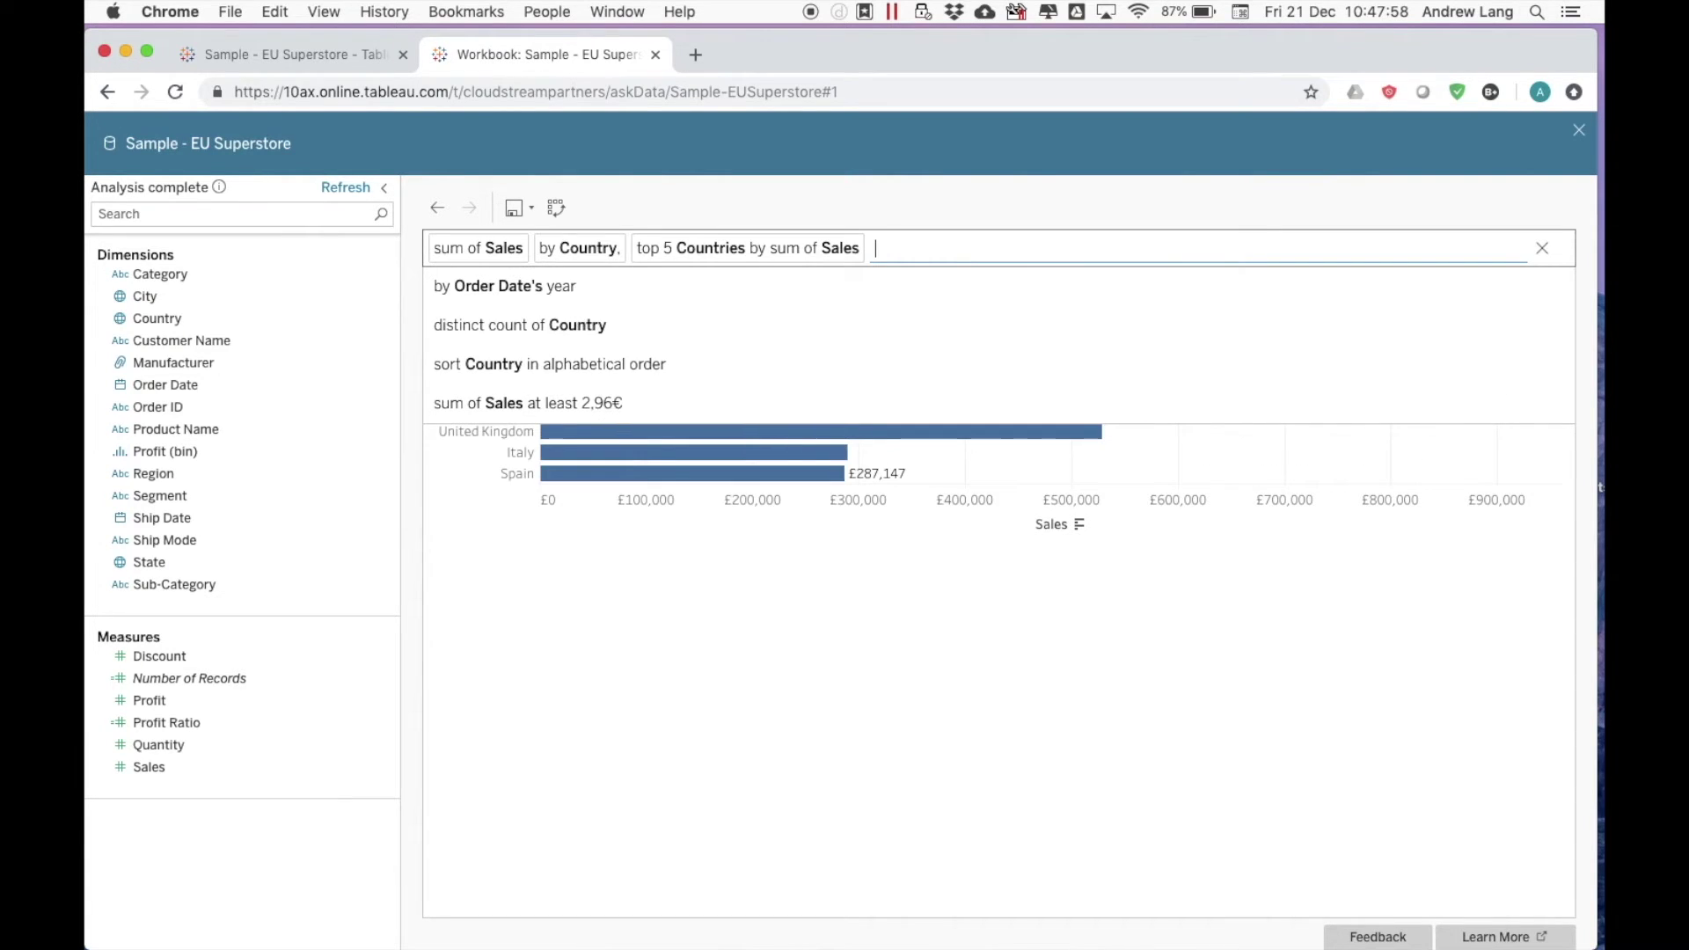
key(BackSpace)
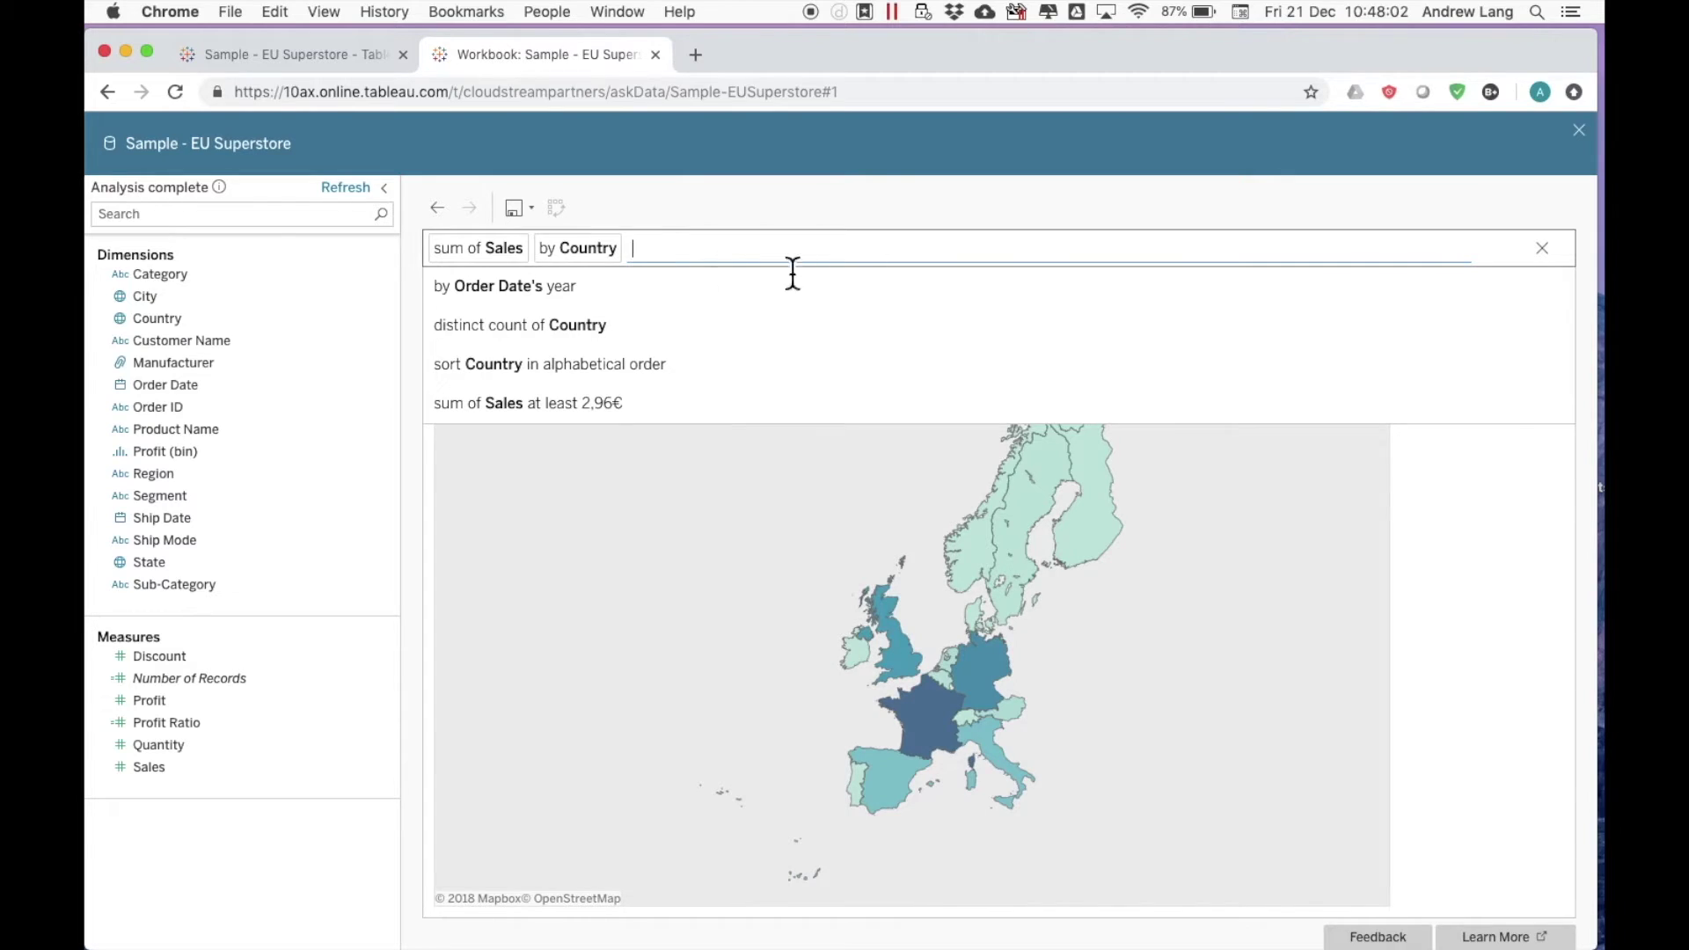
click(631, 250)
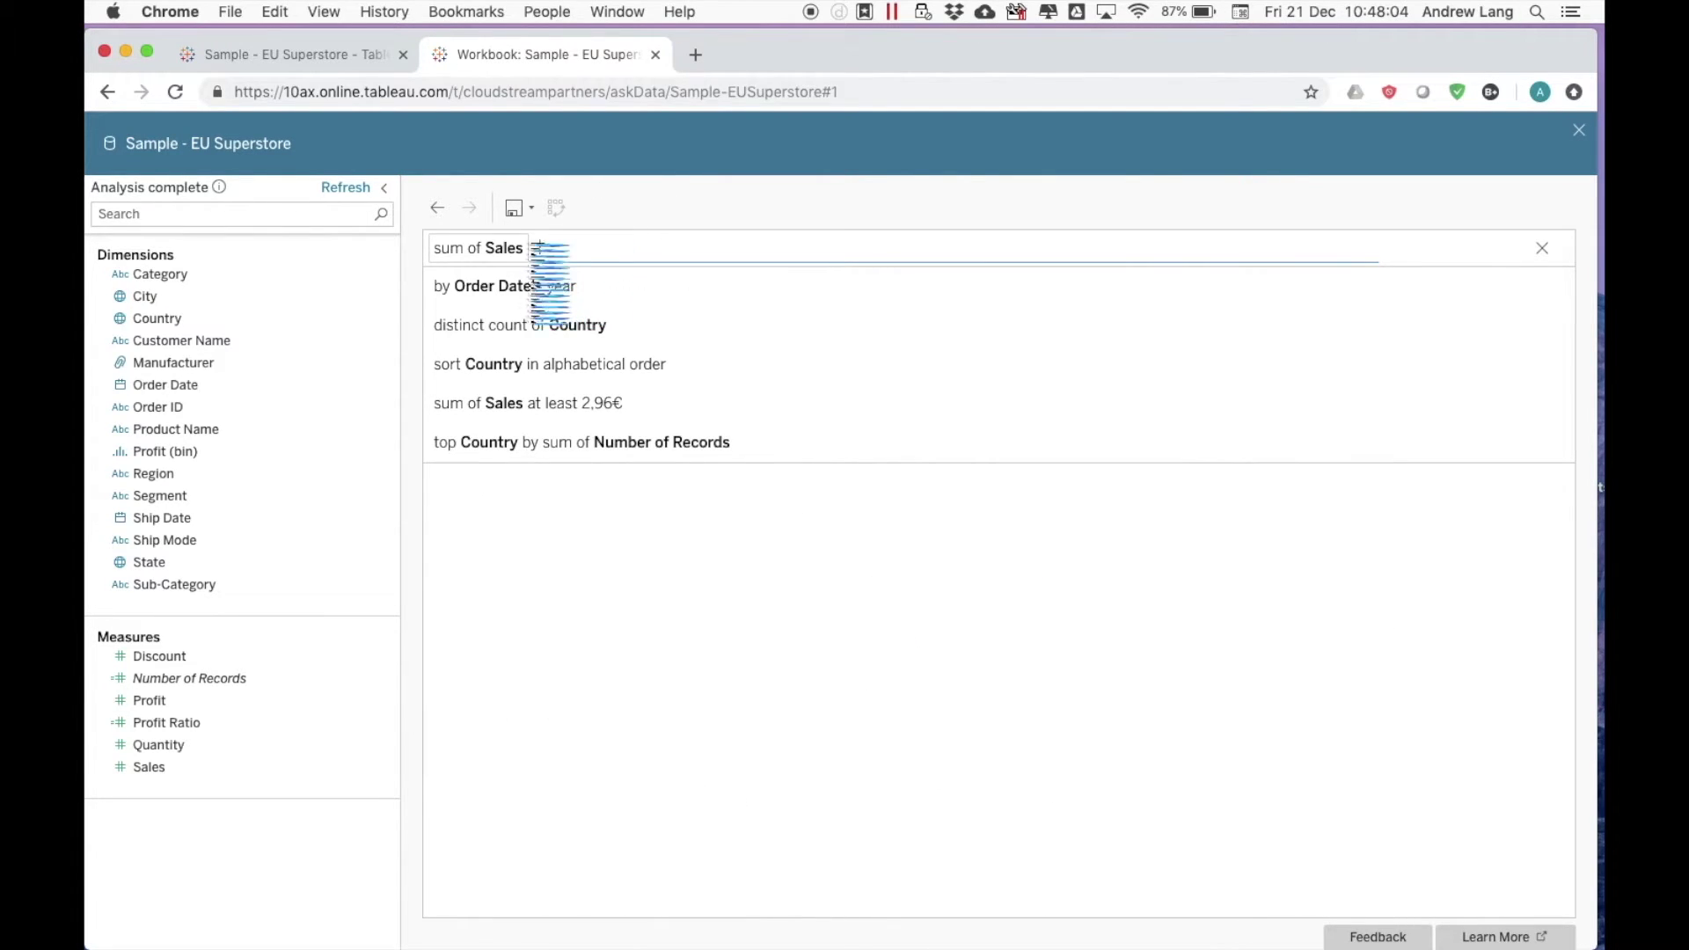
click(536, 249)
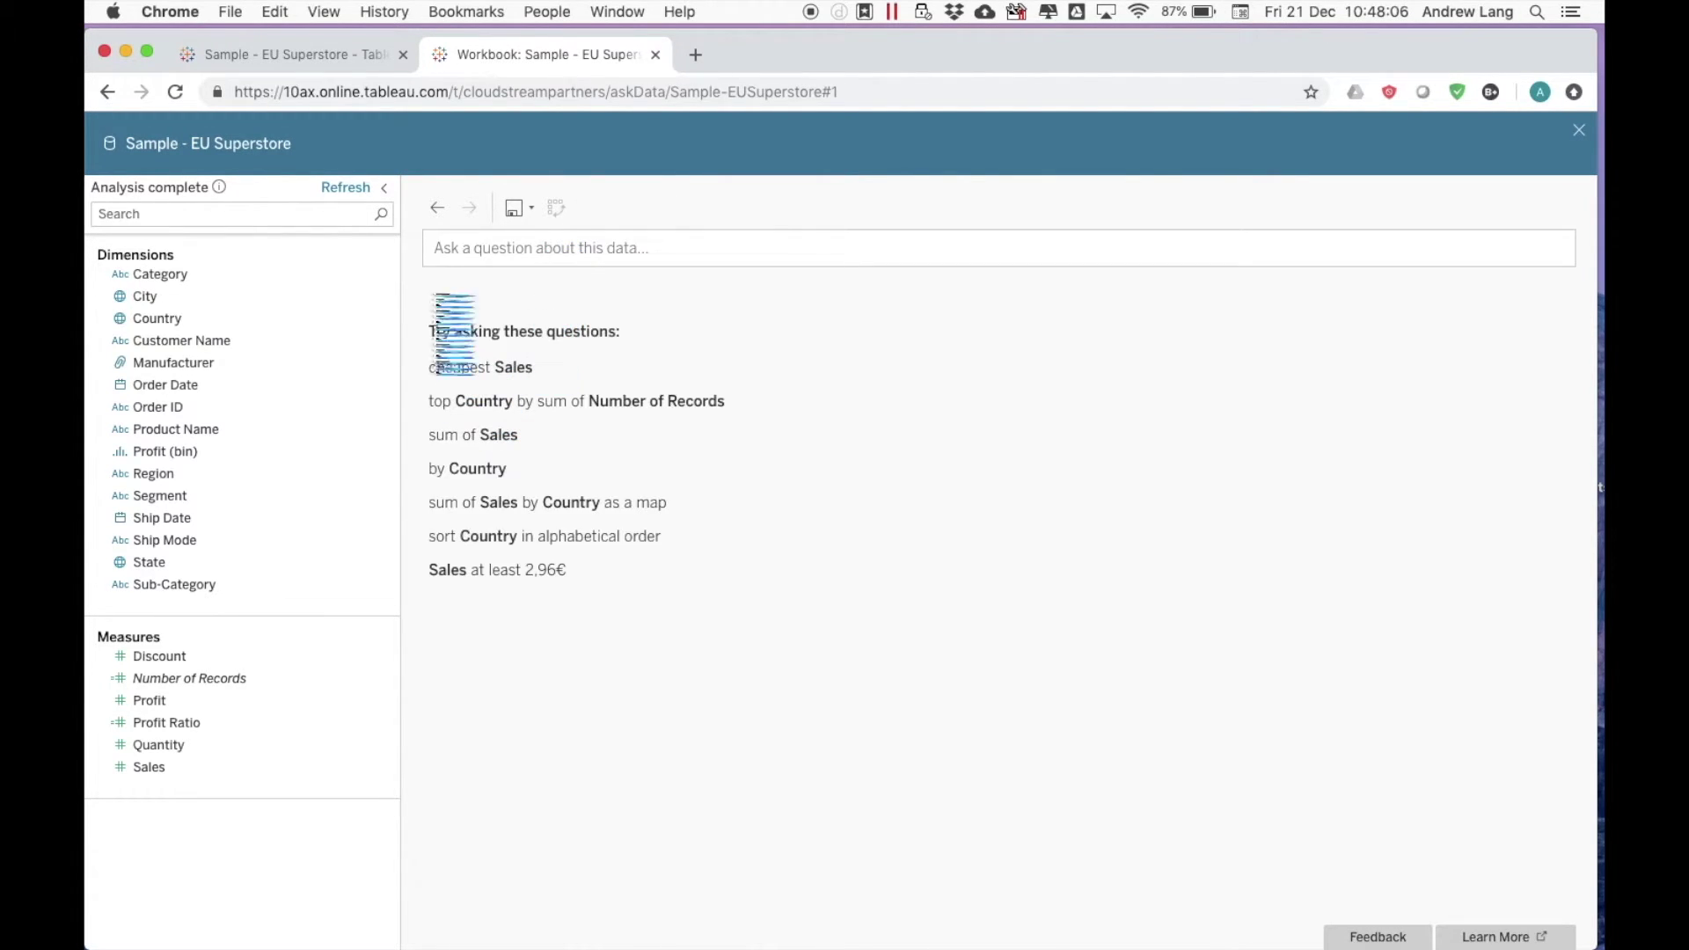
Ask for "average profit by city" and choose the suggestion "average Profit by City"
click(482, 251)
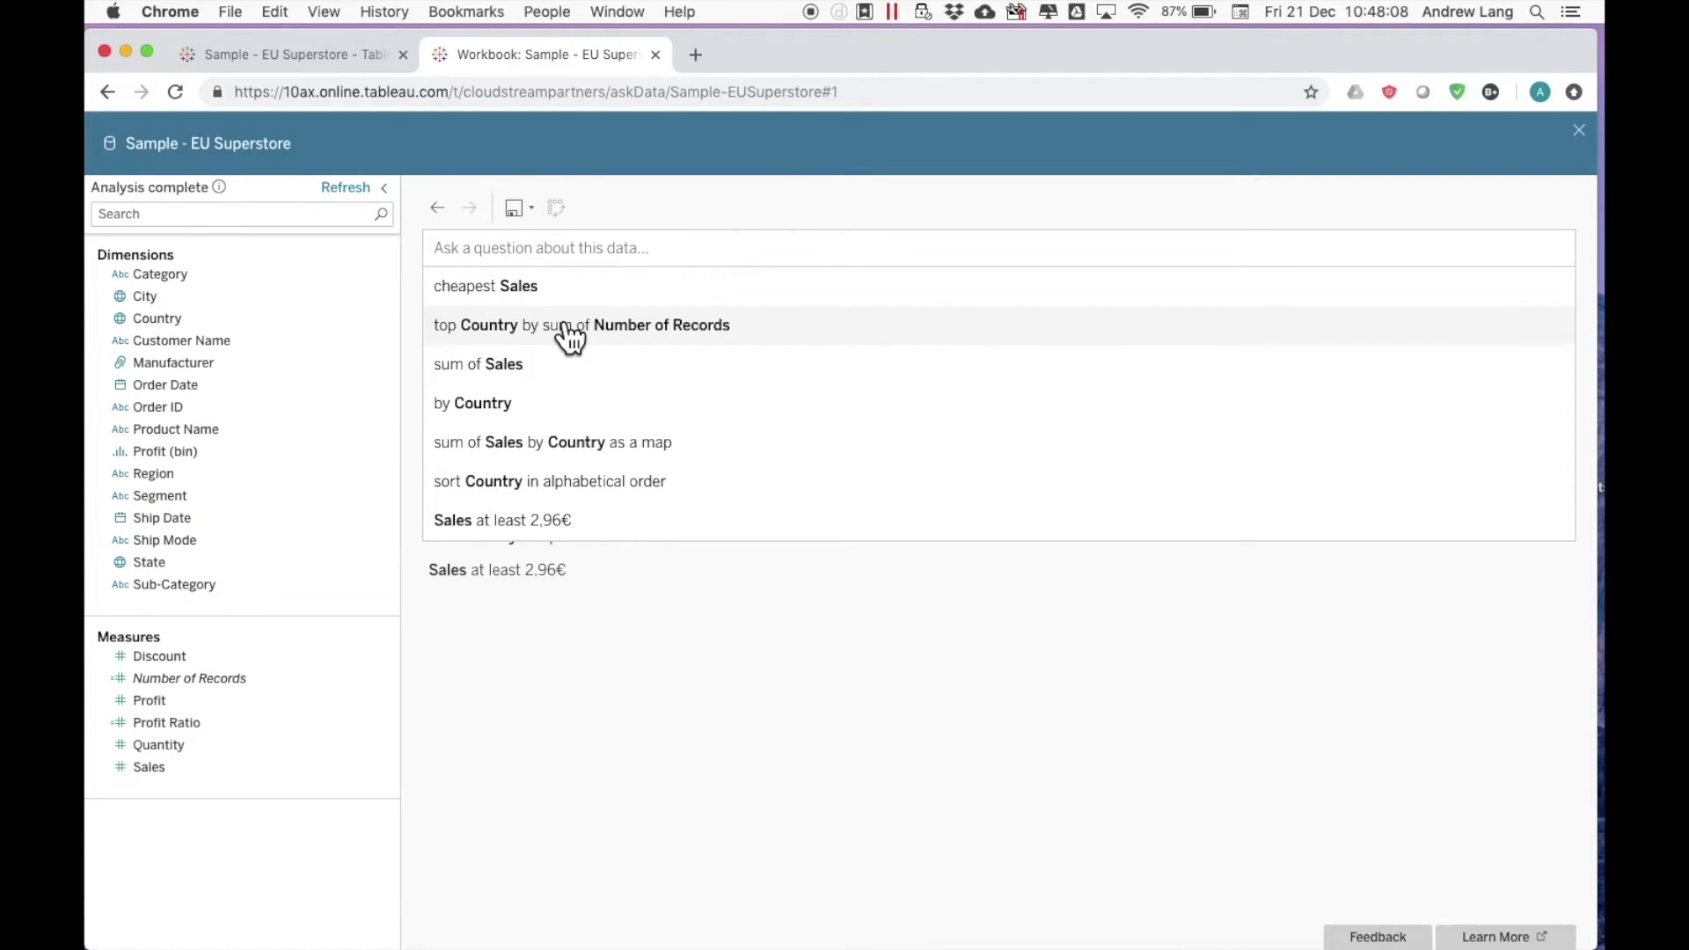
text(pr)
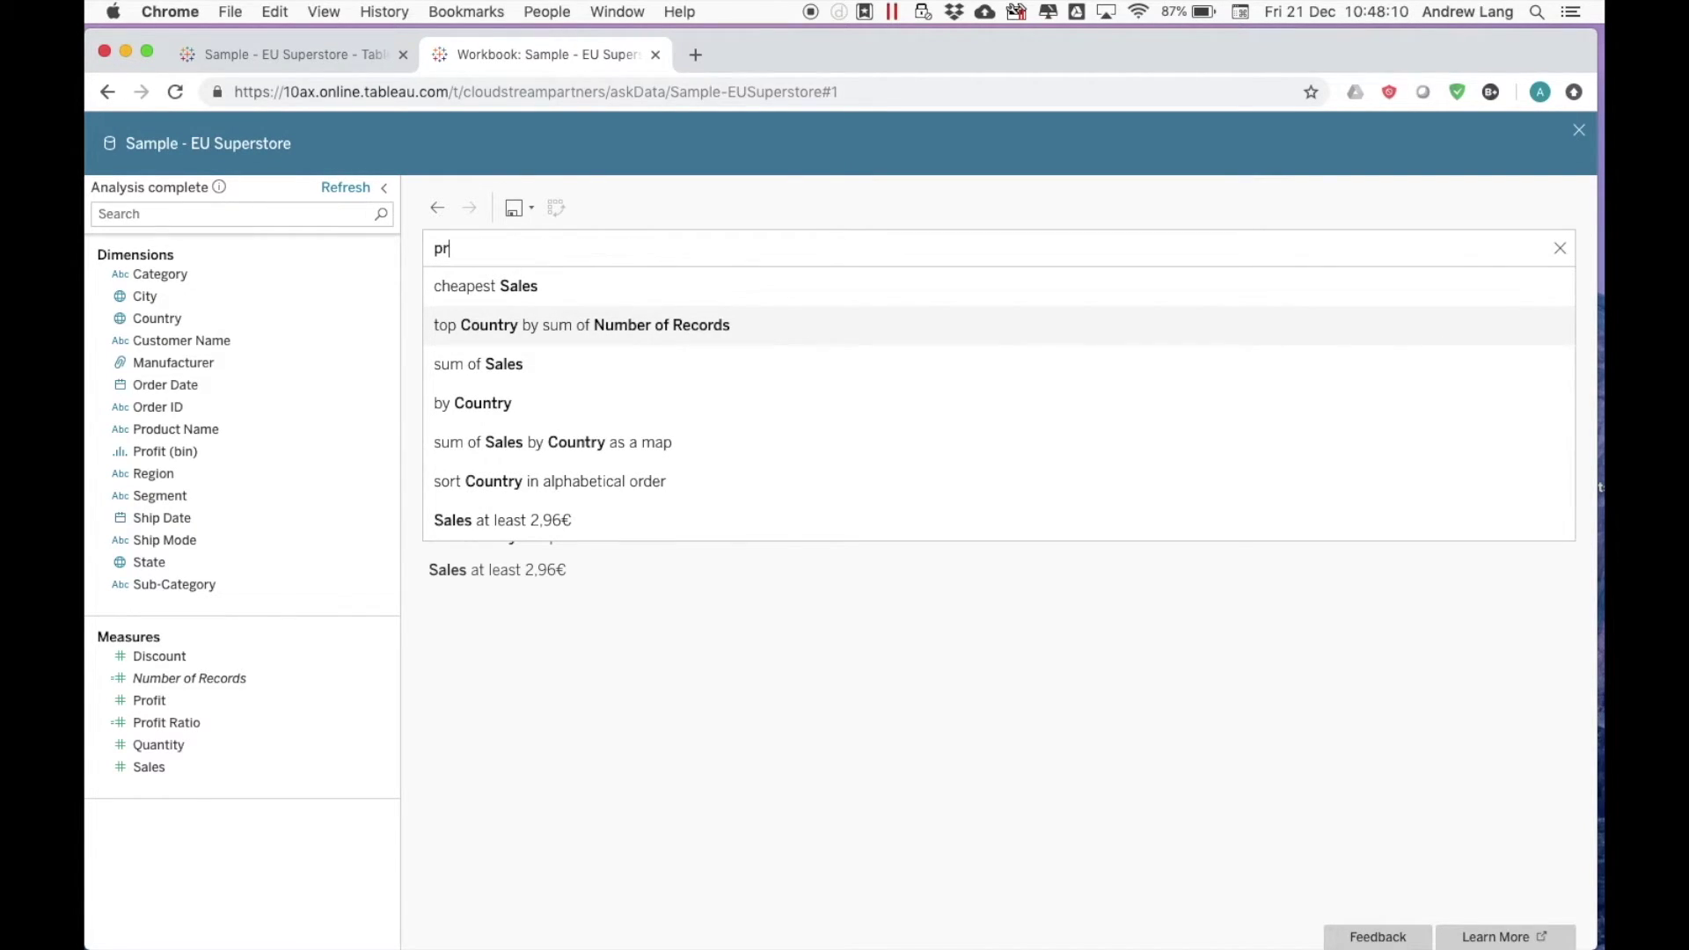
text(ofit by city)
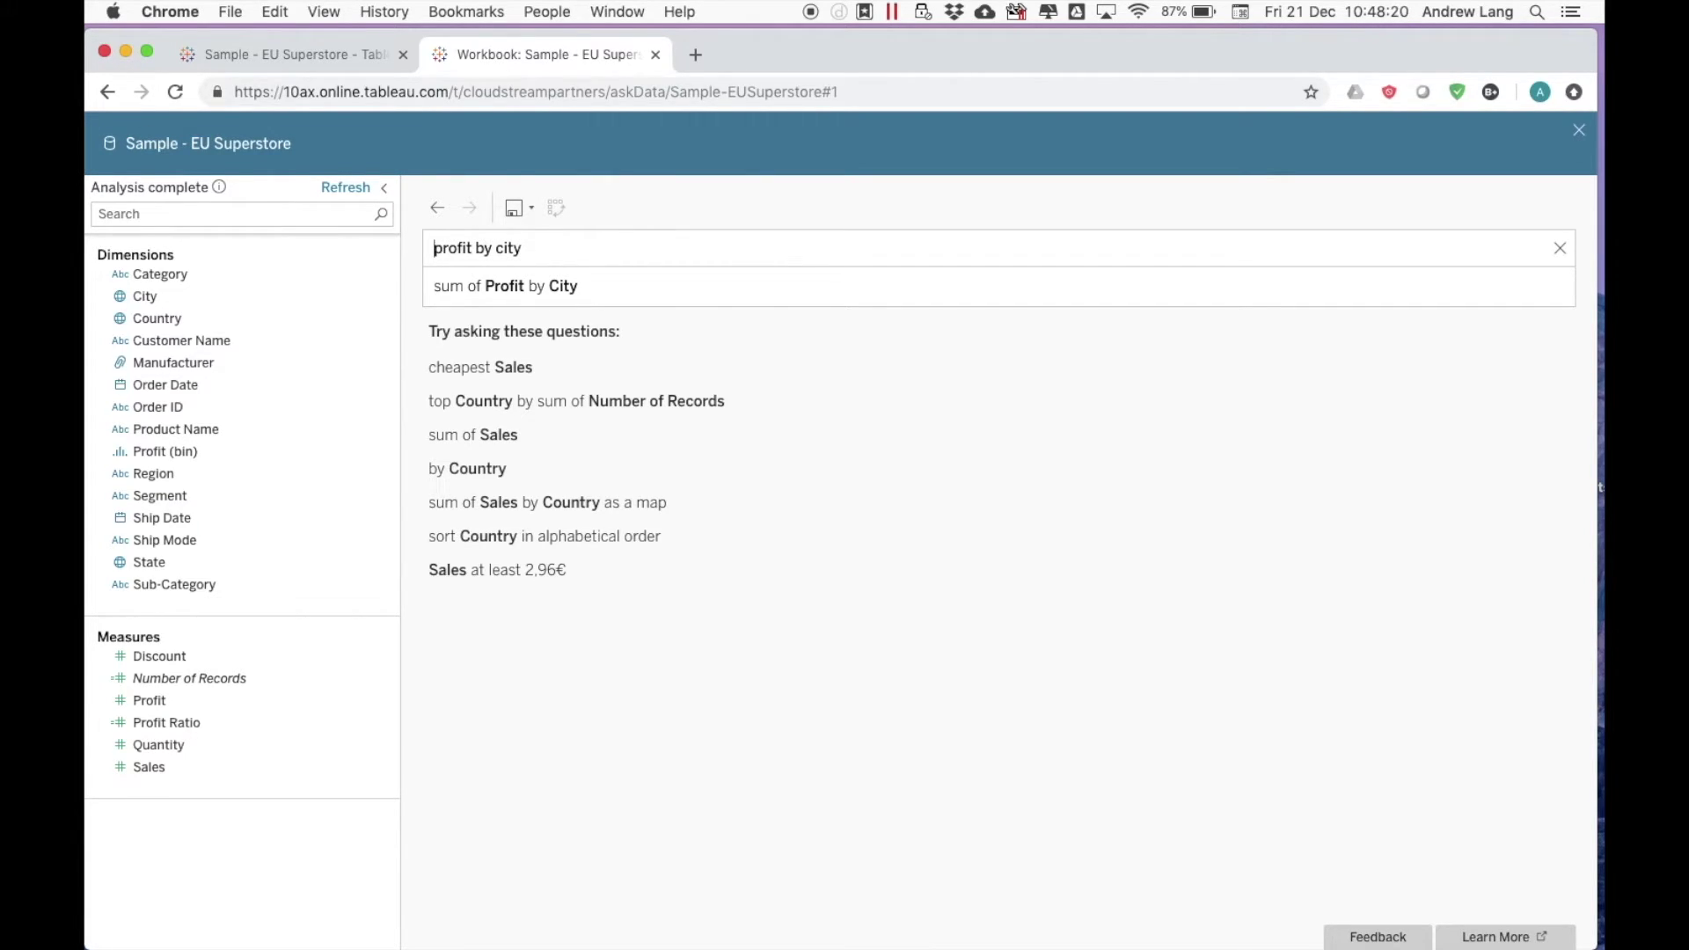
text(av)
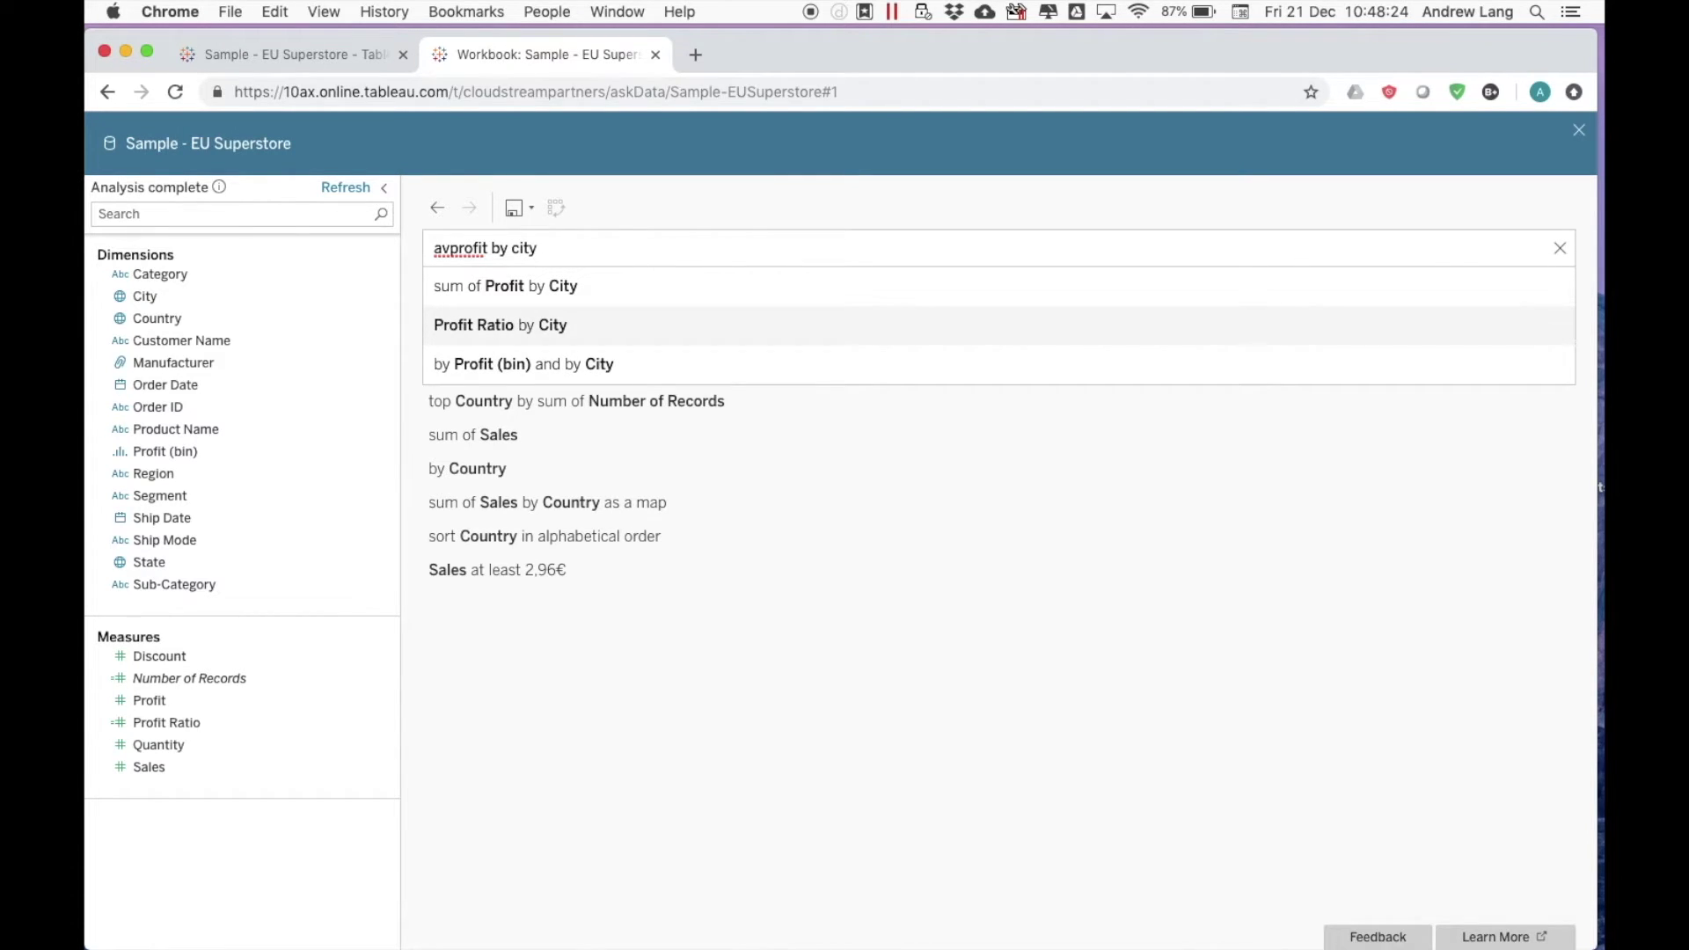
text(erage)
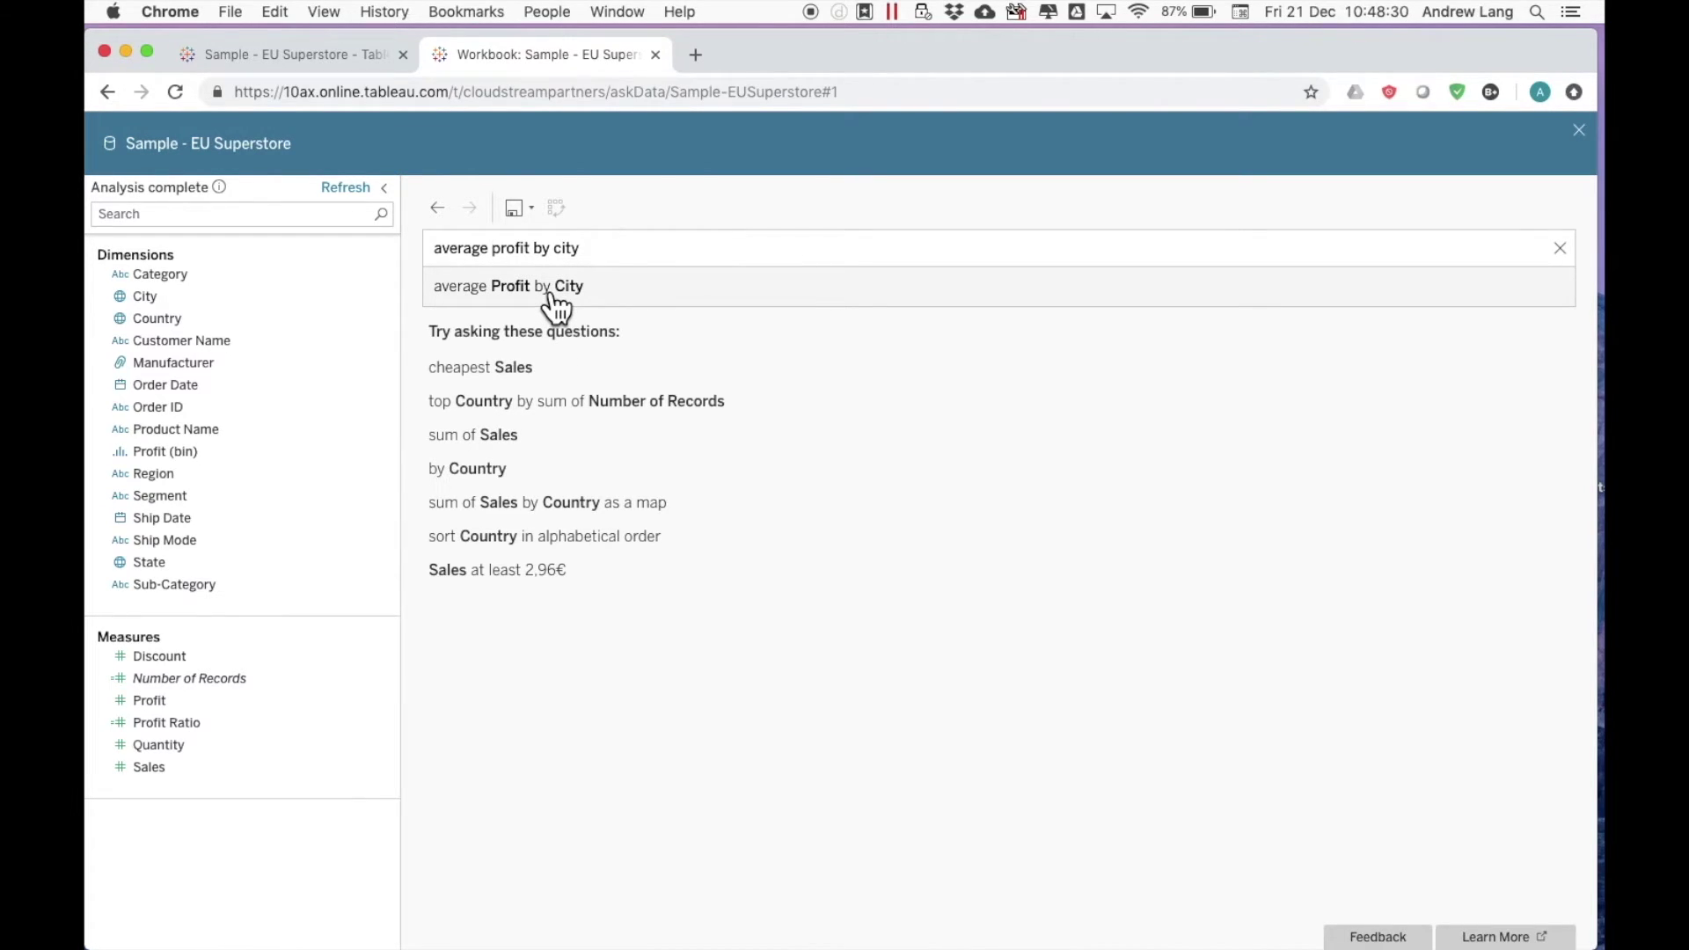
click(554, 296)
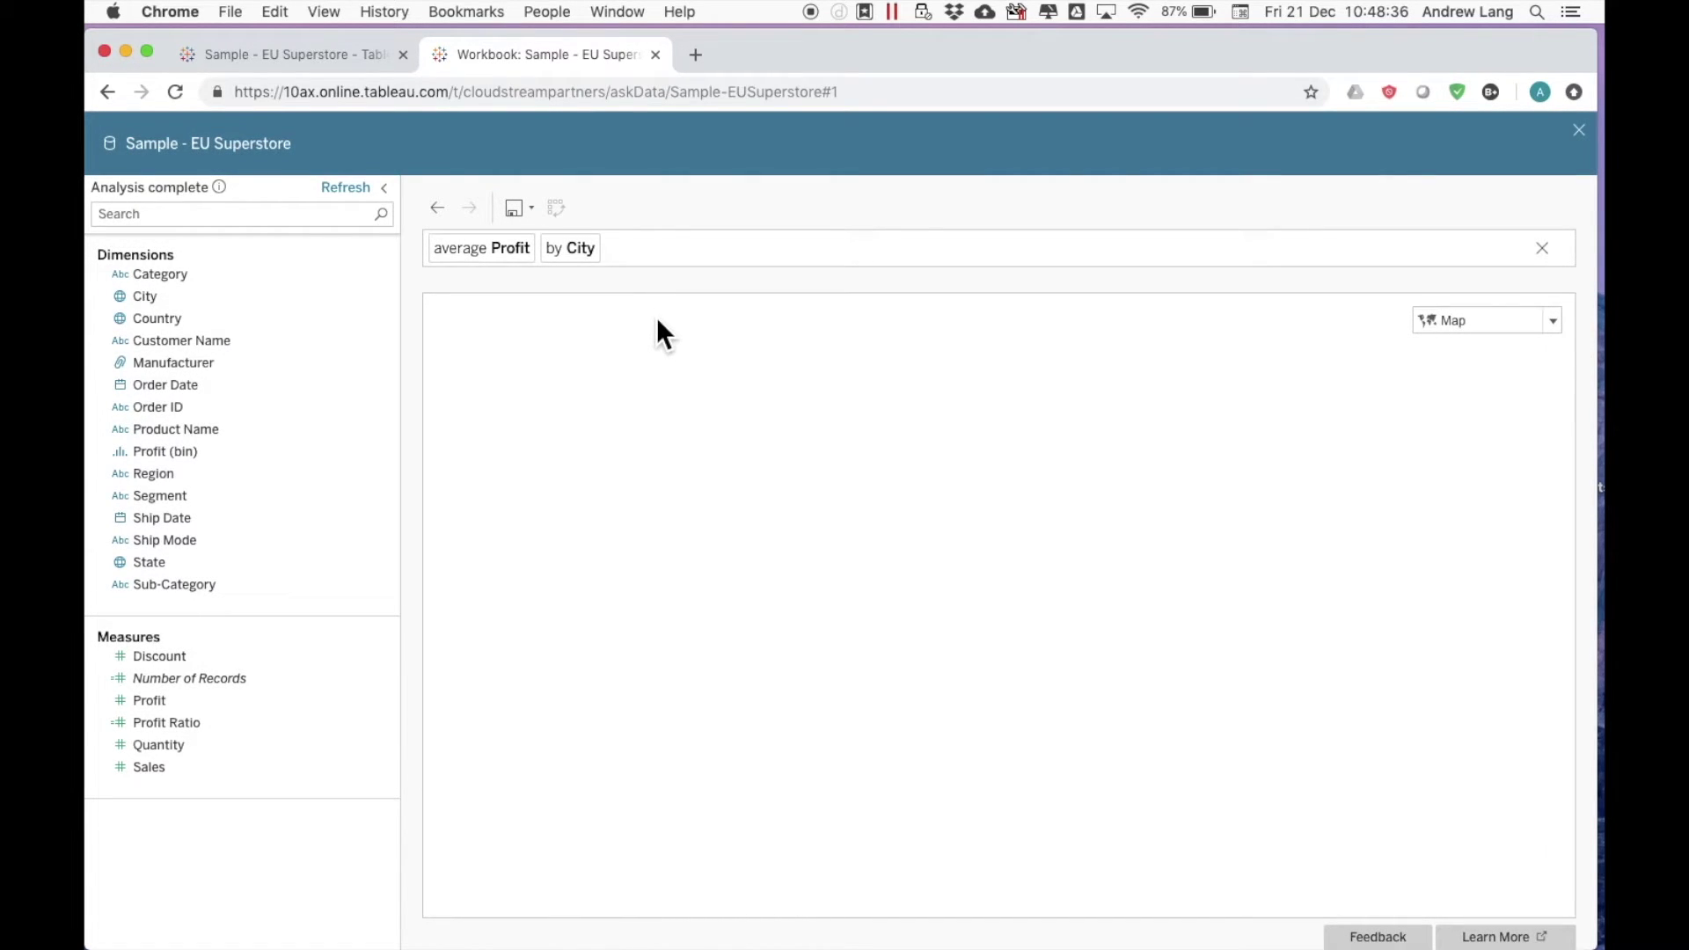
Change the average profit by city visualization from a map to a bar chart
mouse_move(661, 379)
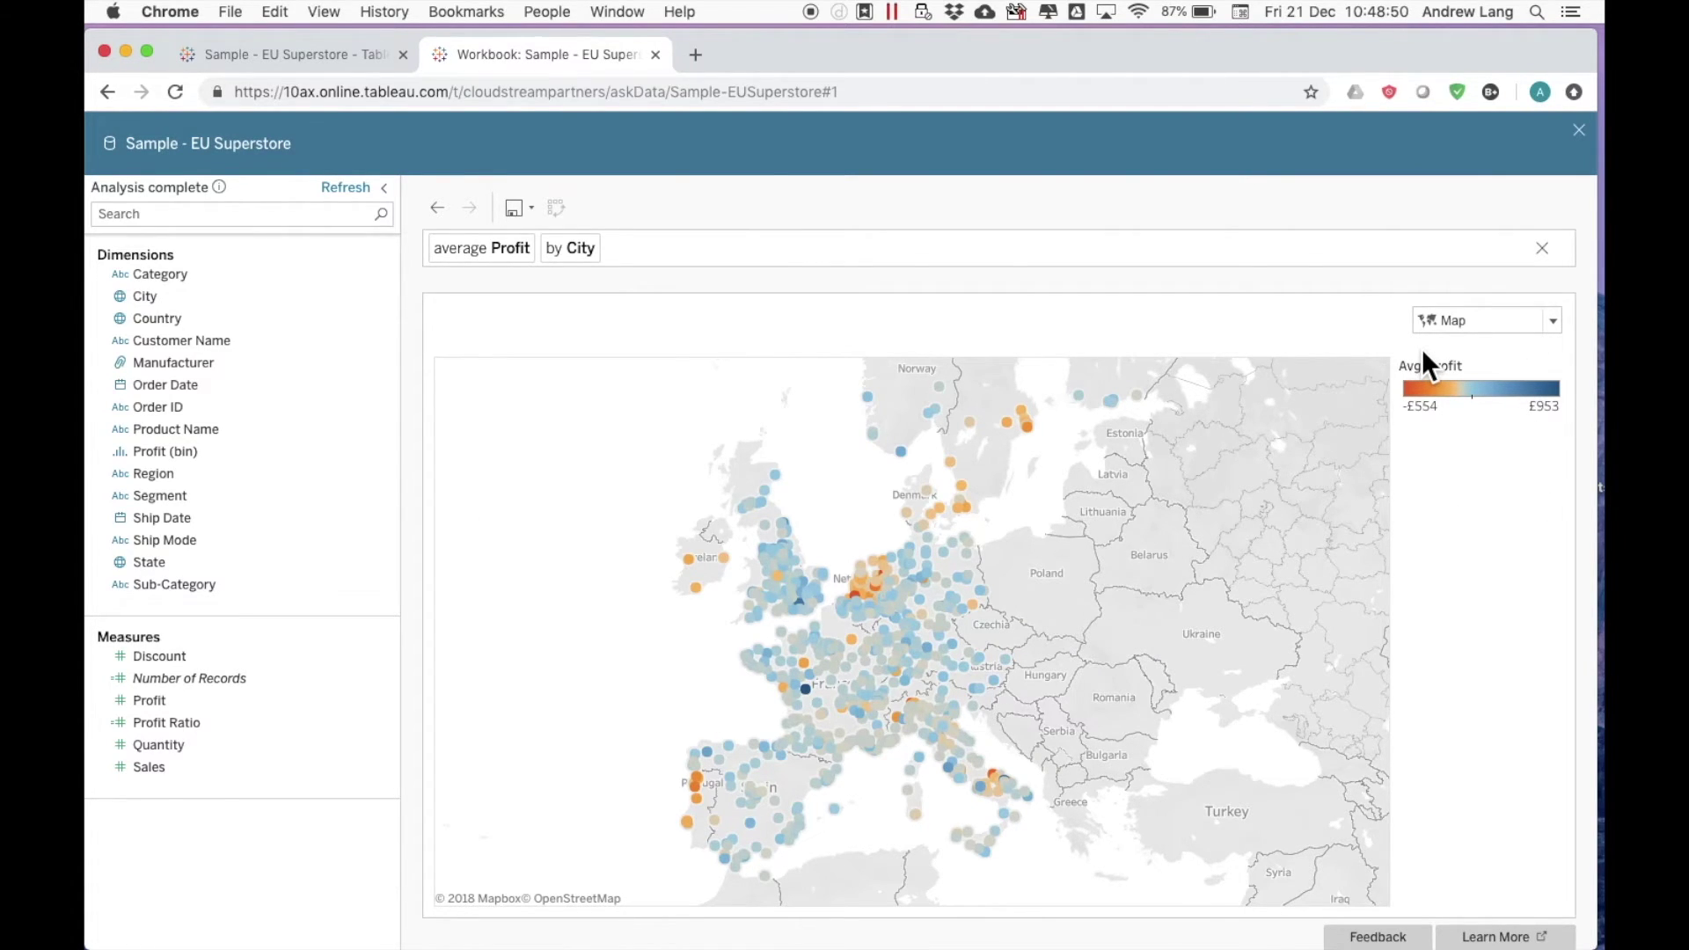
click(1491, 325)
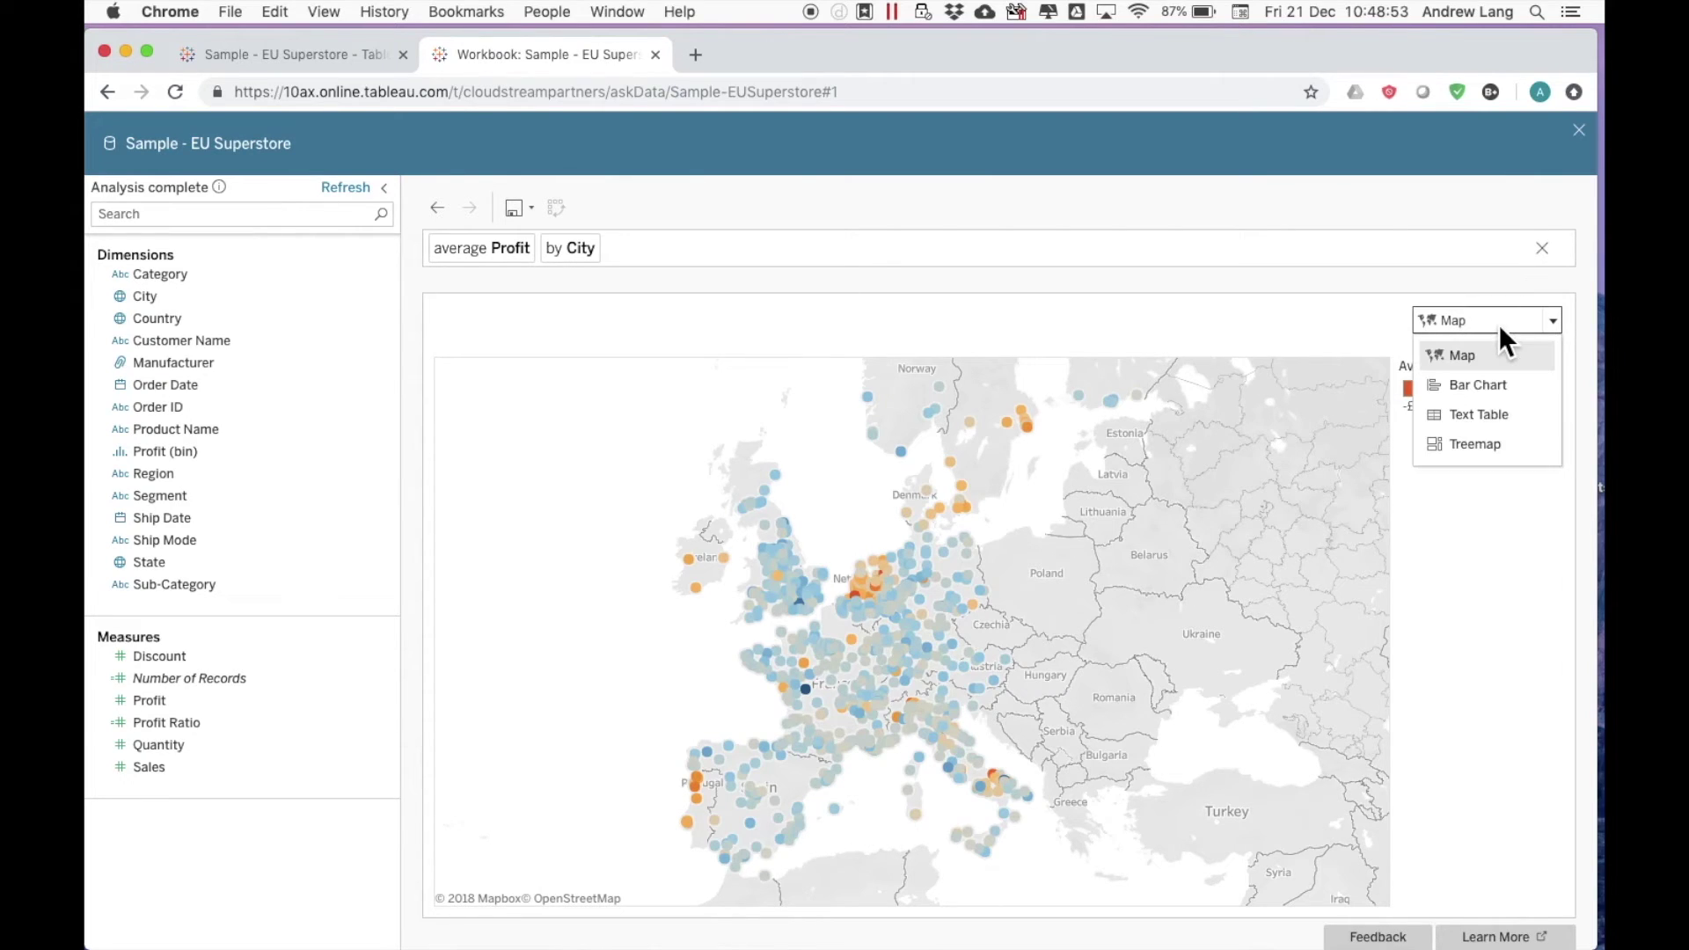
click(1497, 384)
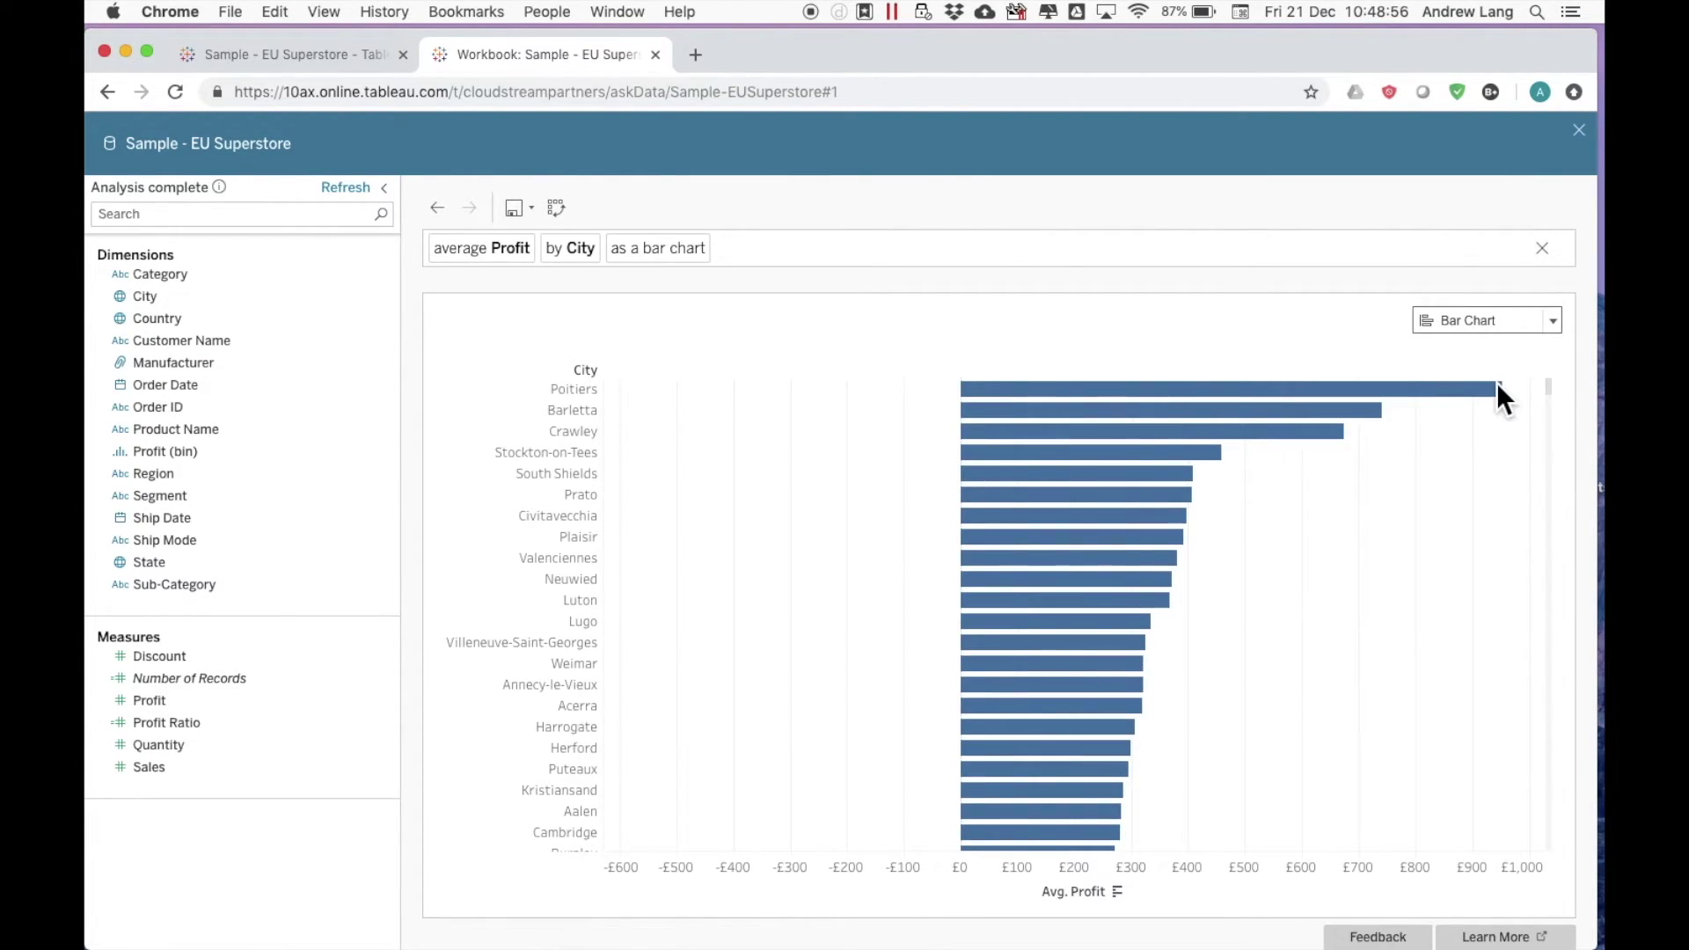
Try the text table and treemap views of average profit by city, and return to the bar chart
click(1491, 331)
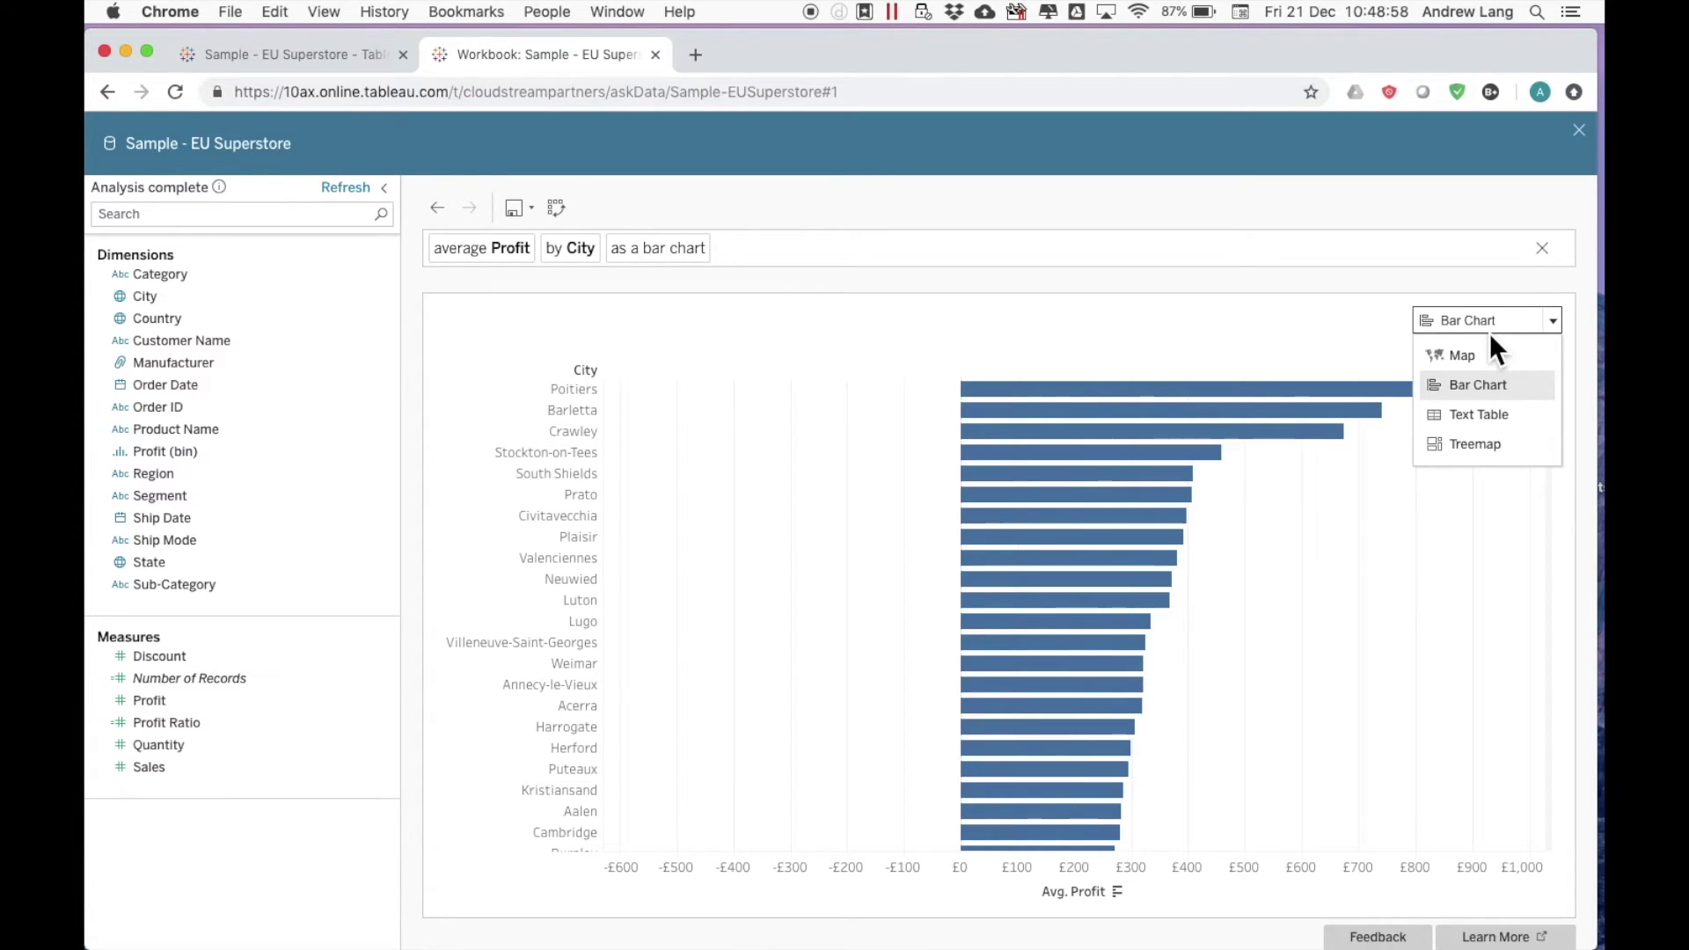
click(1484, 420)
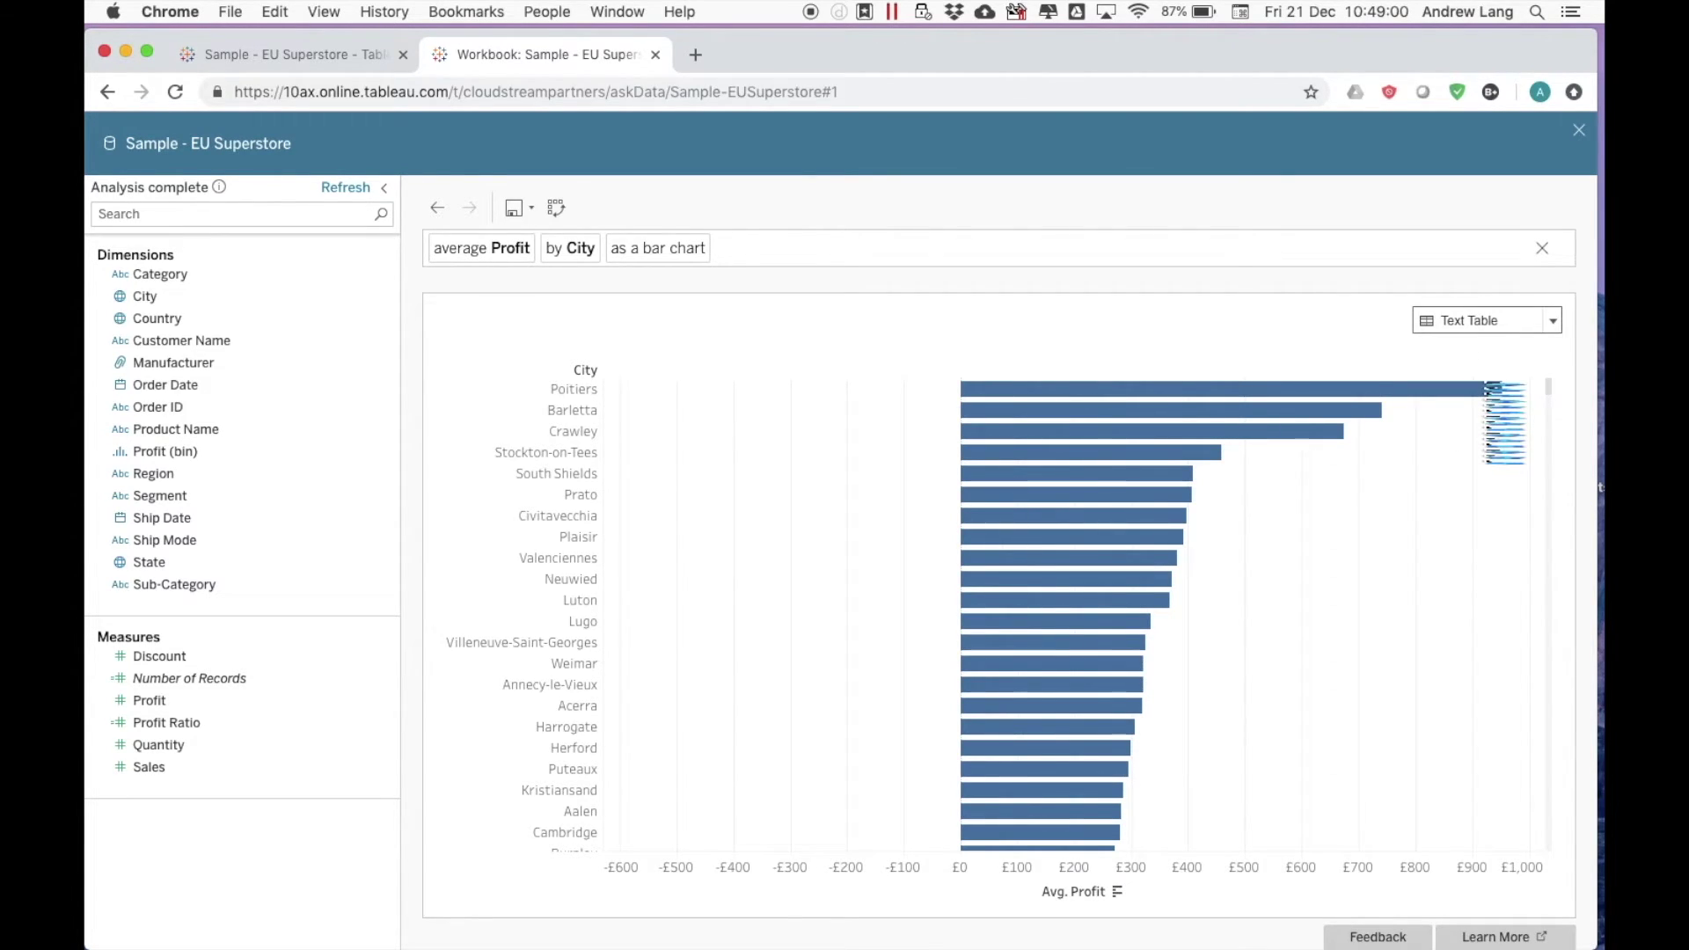
click(1470, 329)
click(1475, 444)
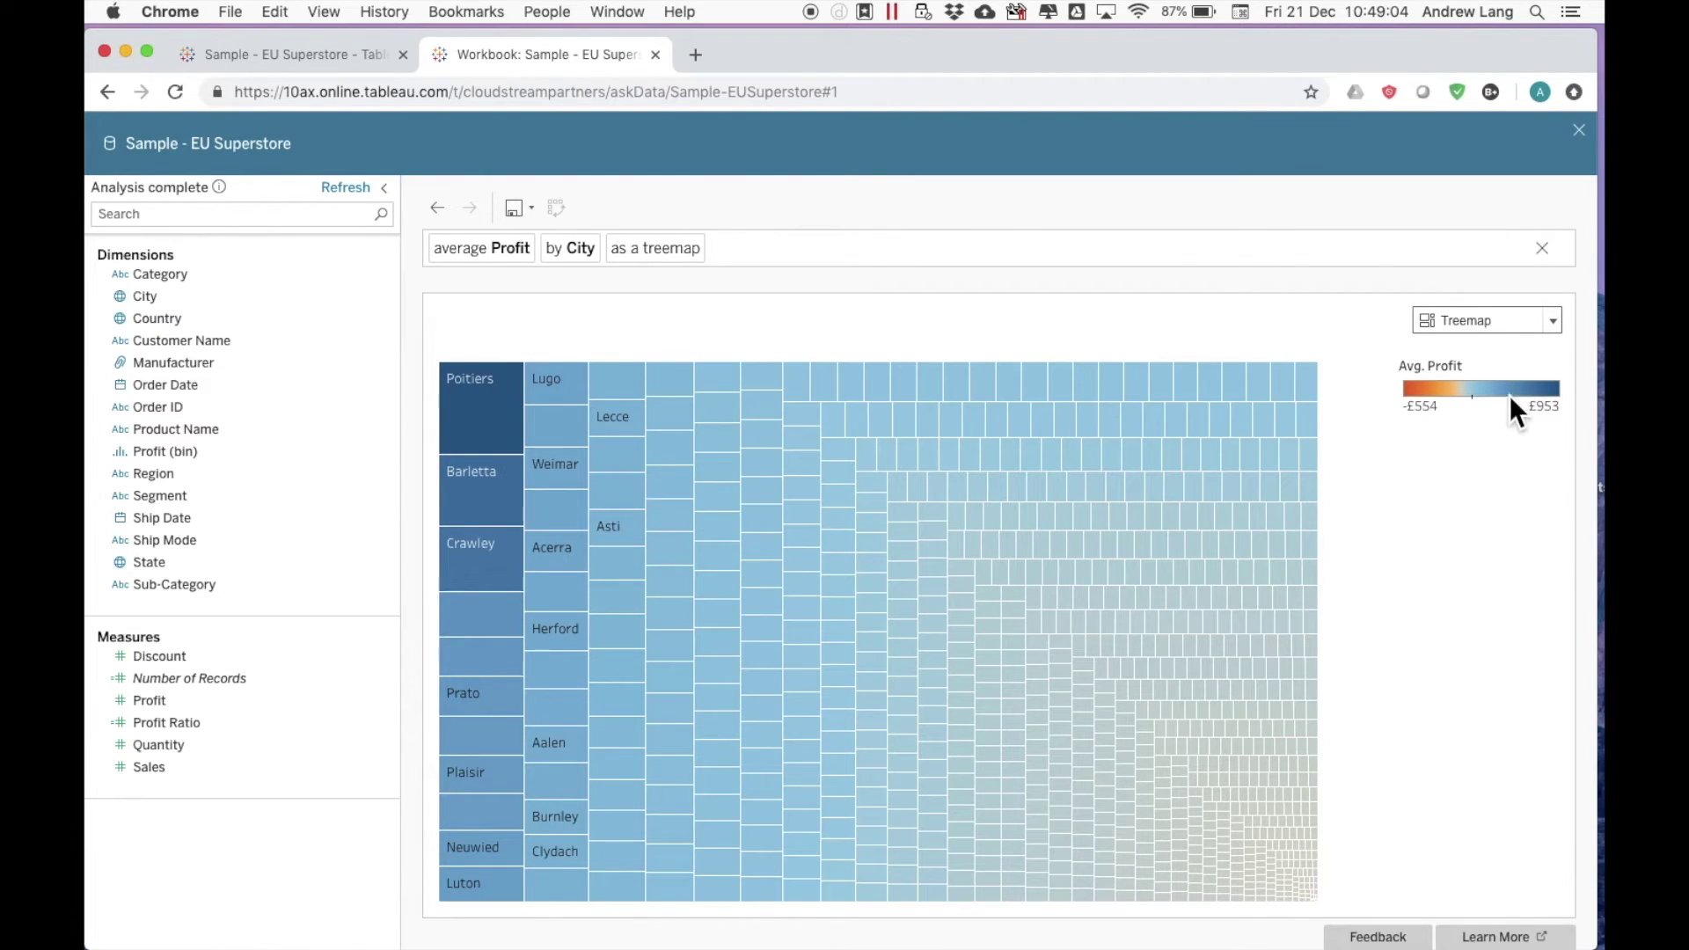
click(1480, 329)
click(1469, 384)
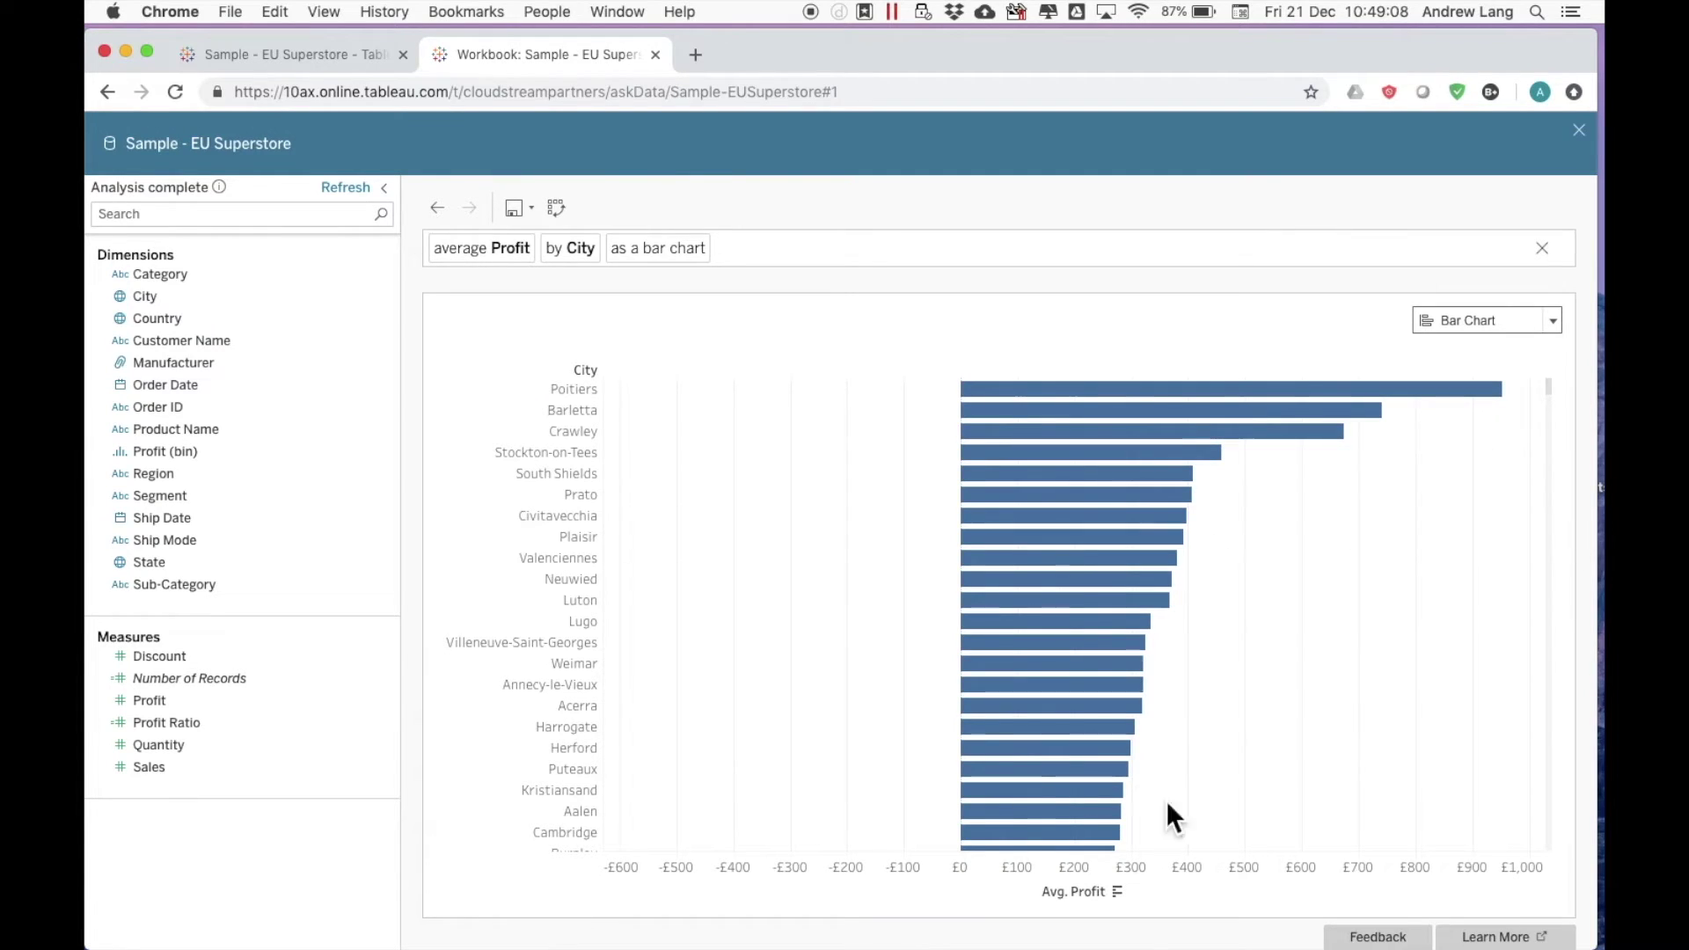
Cycle the cities' sort order through ascending average profit, alphabetical and descending average profit, ending on descending
click(1133, 908)
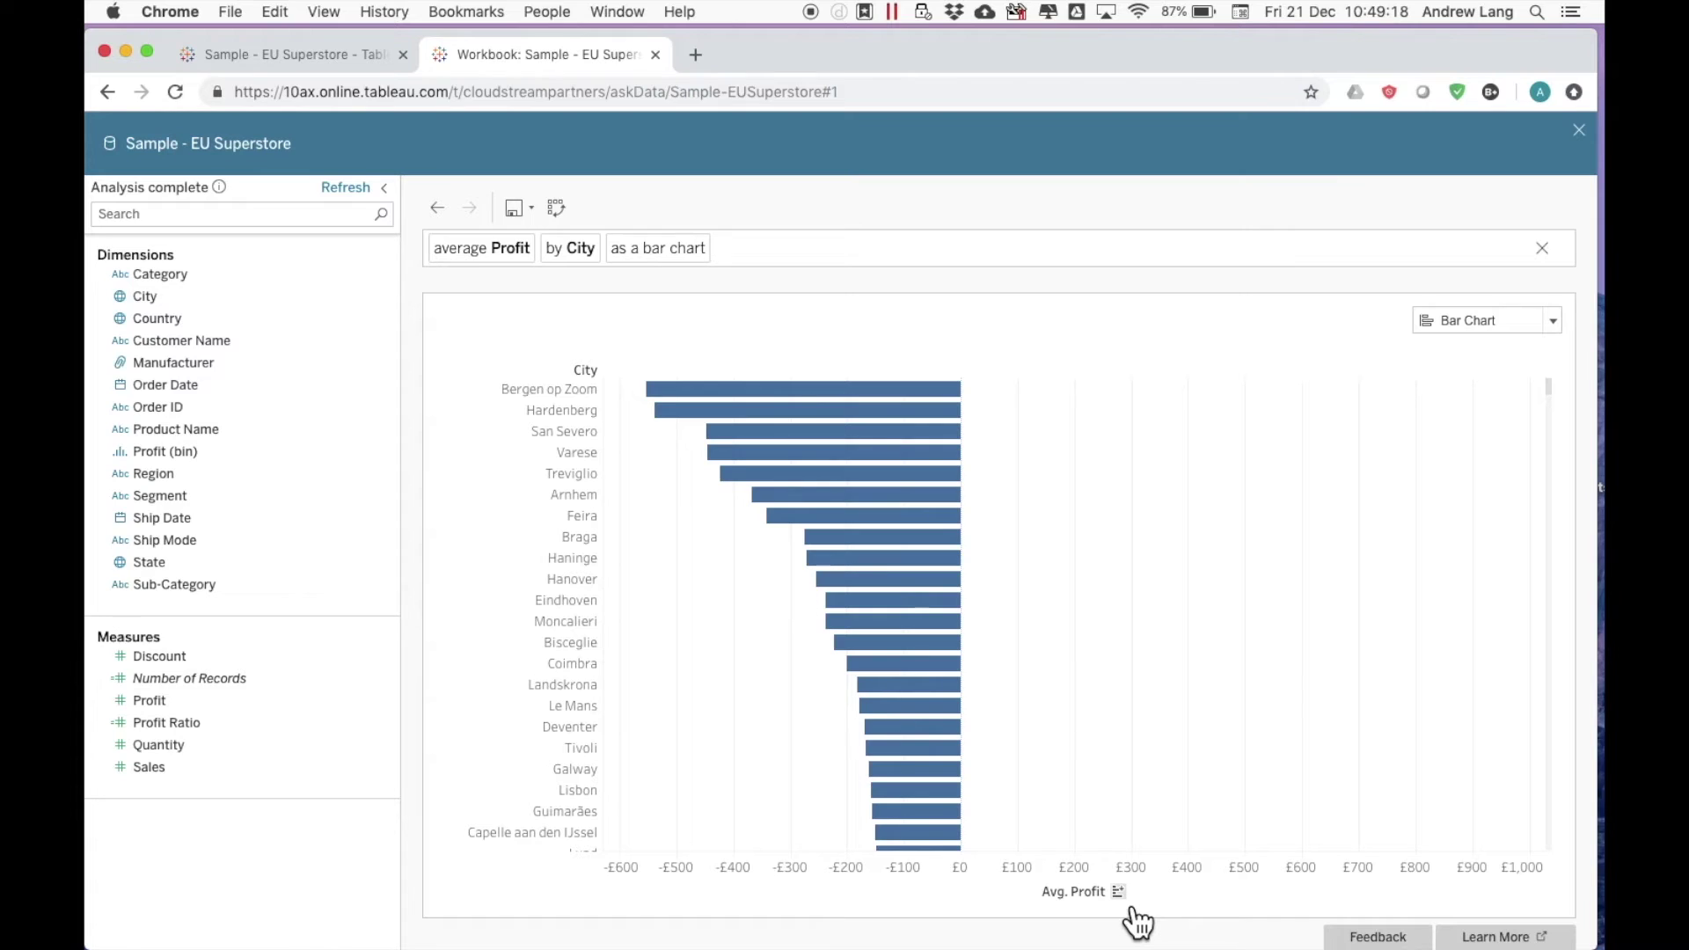
click(1133, 908)
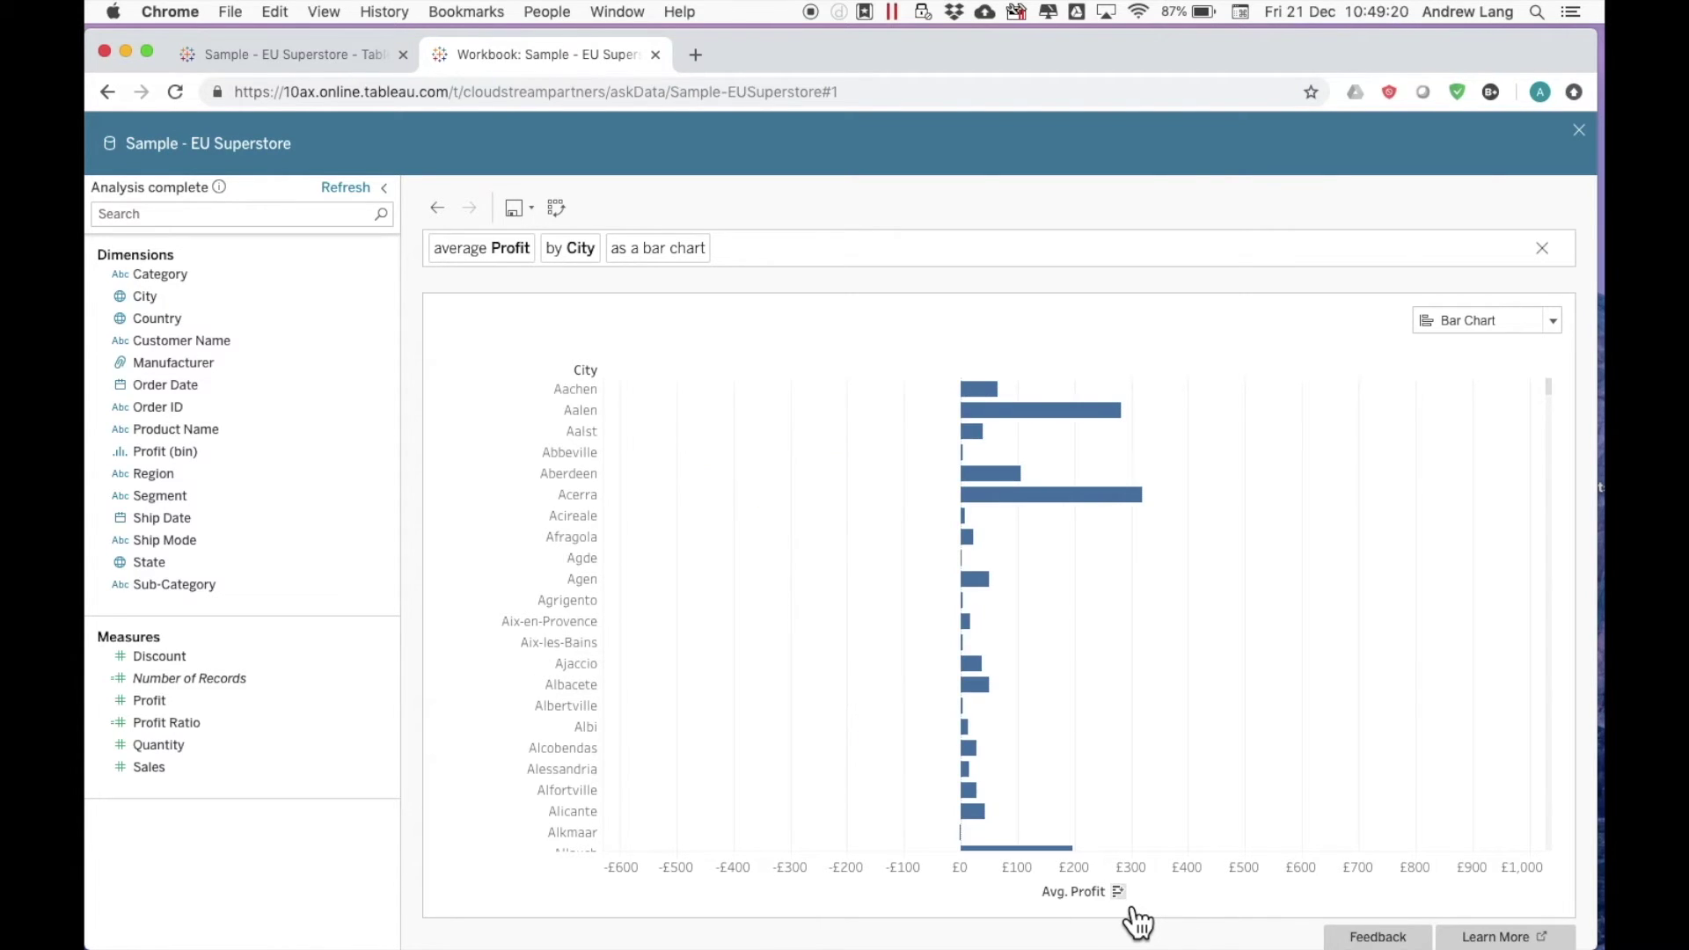
click(1133, 908)
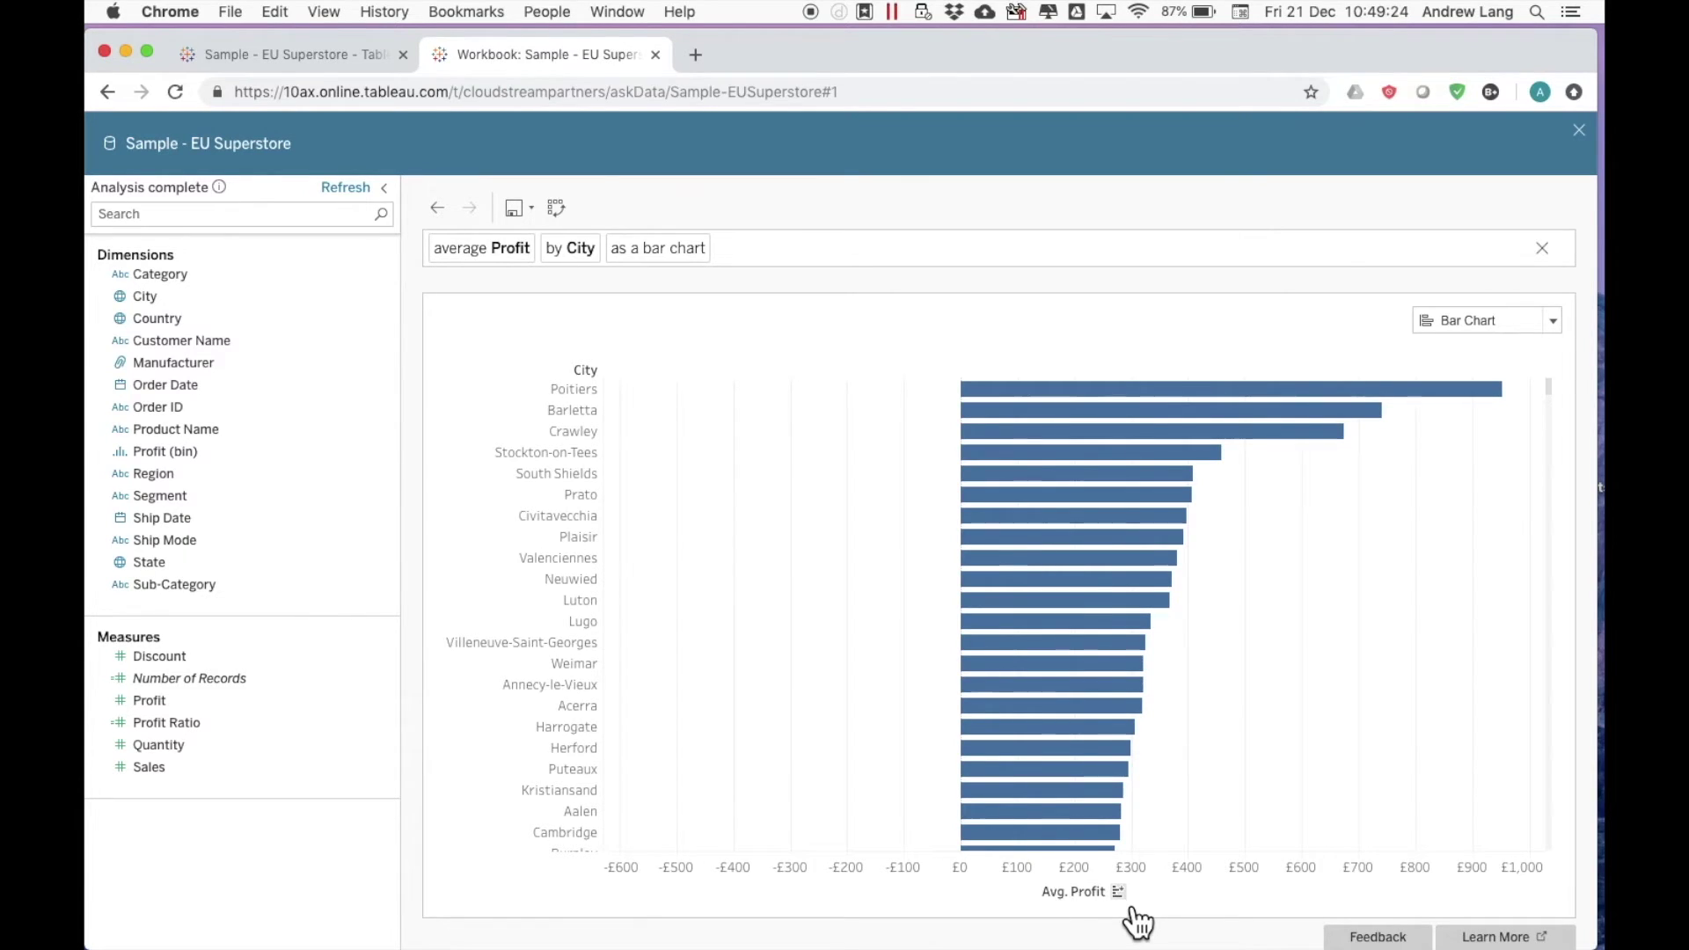
click(1133, 908)
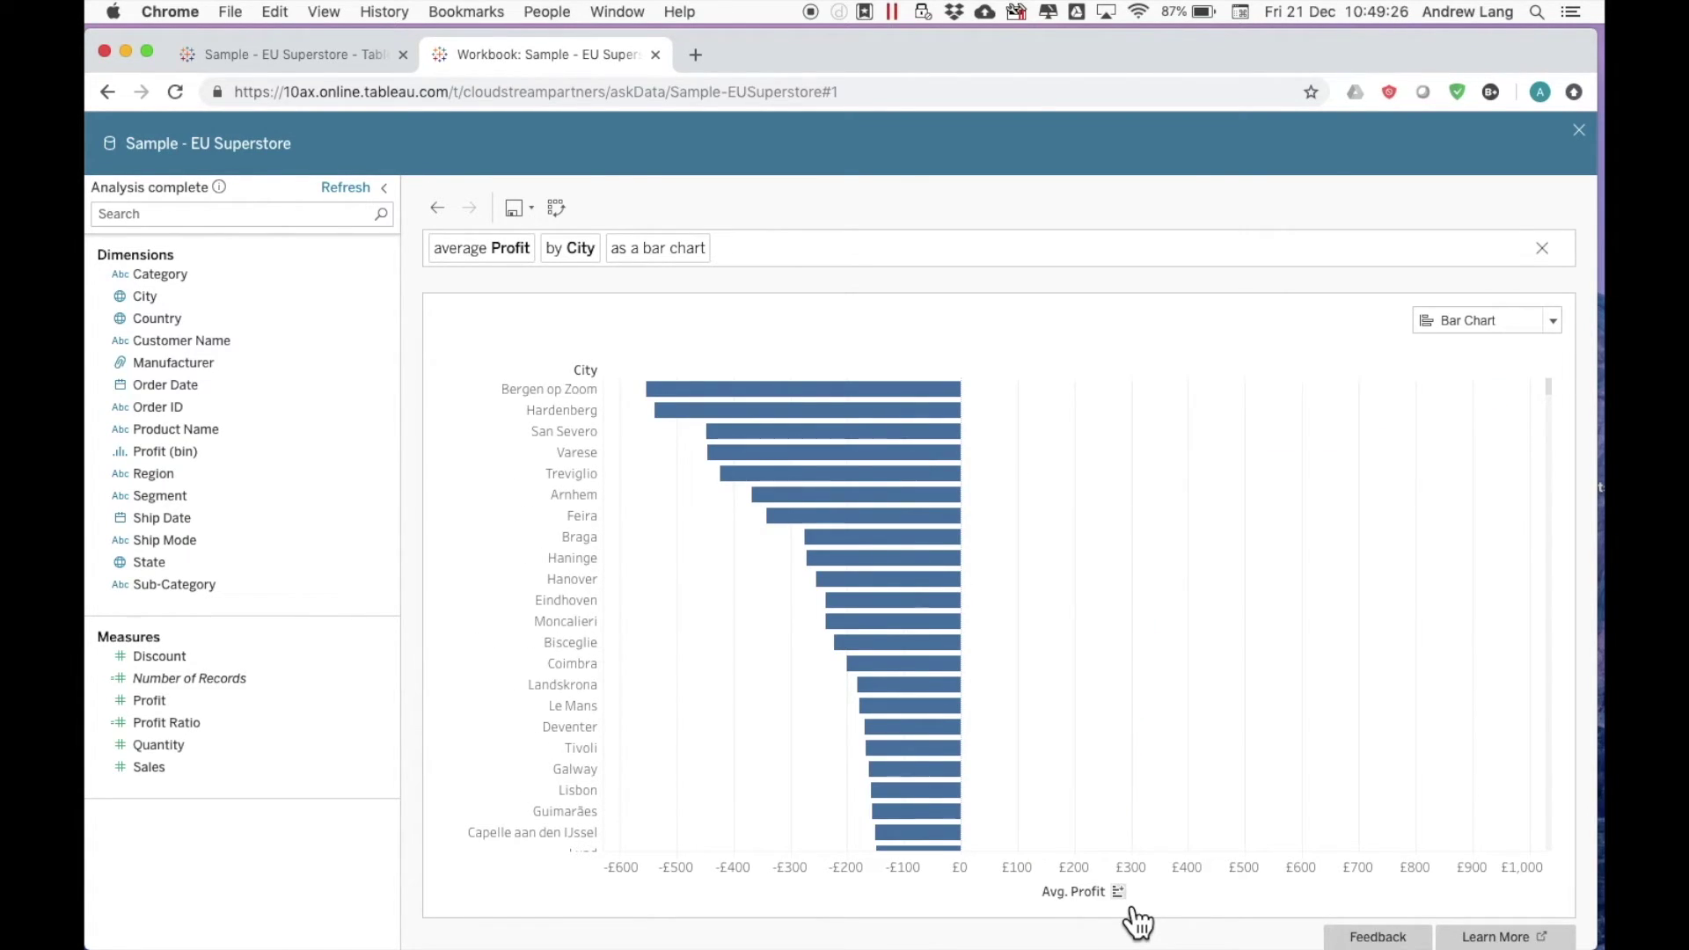
click(1134, 907)
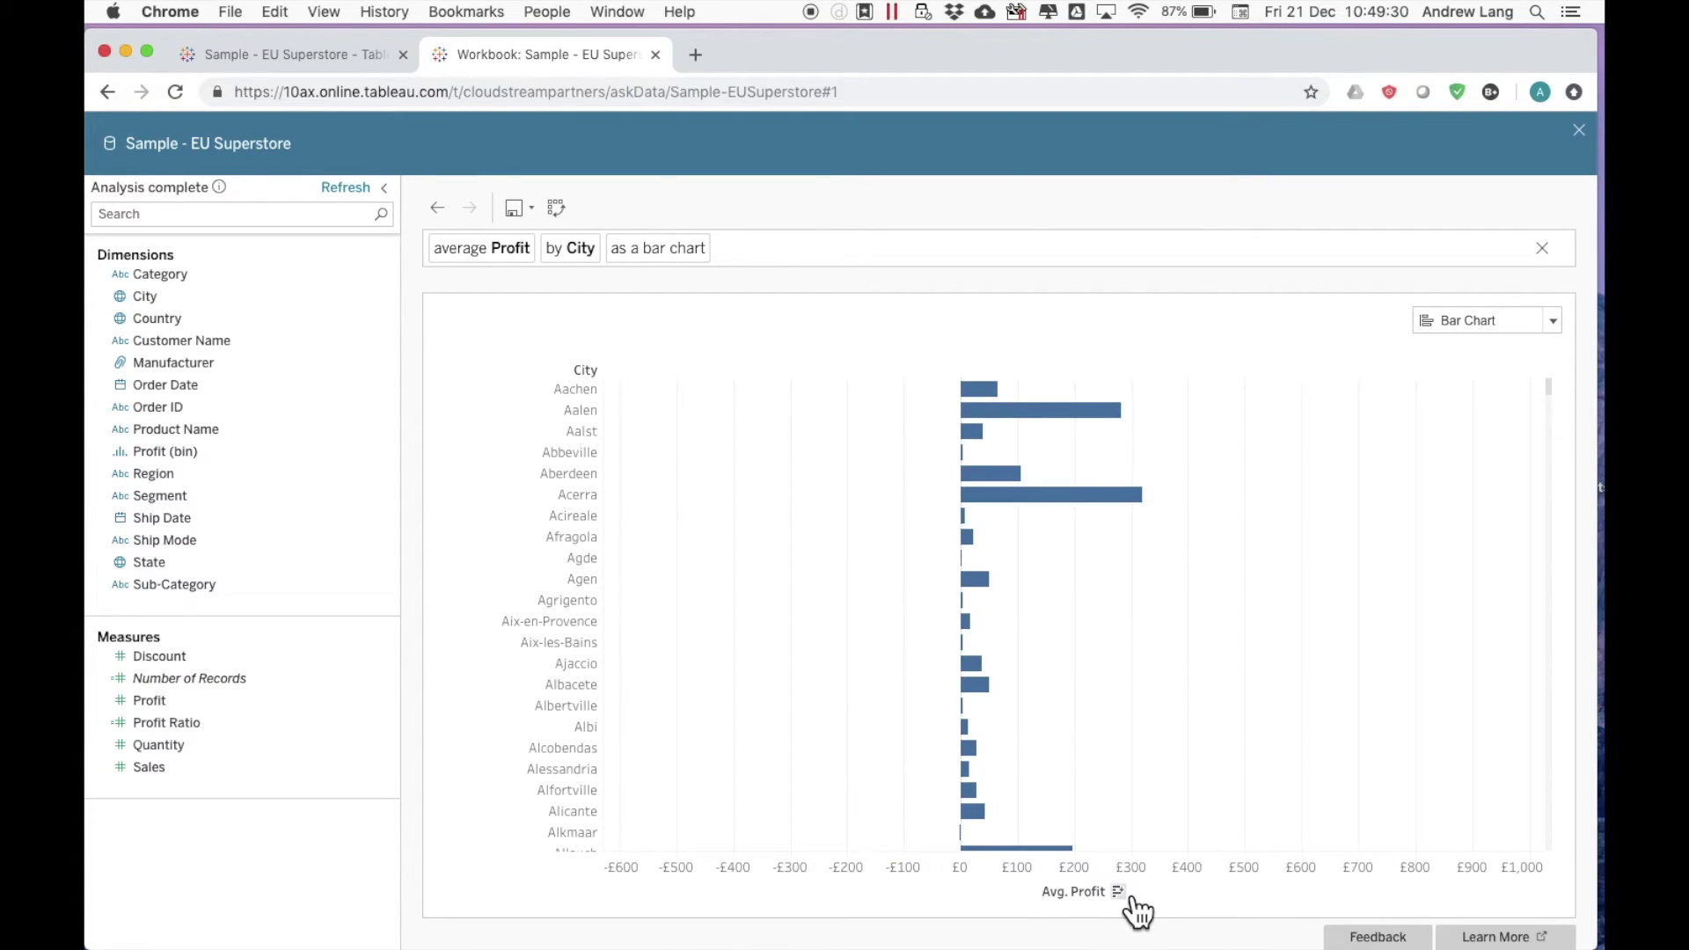
click(1135, 906)
mouse_move(1012, 666)
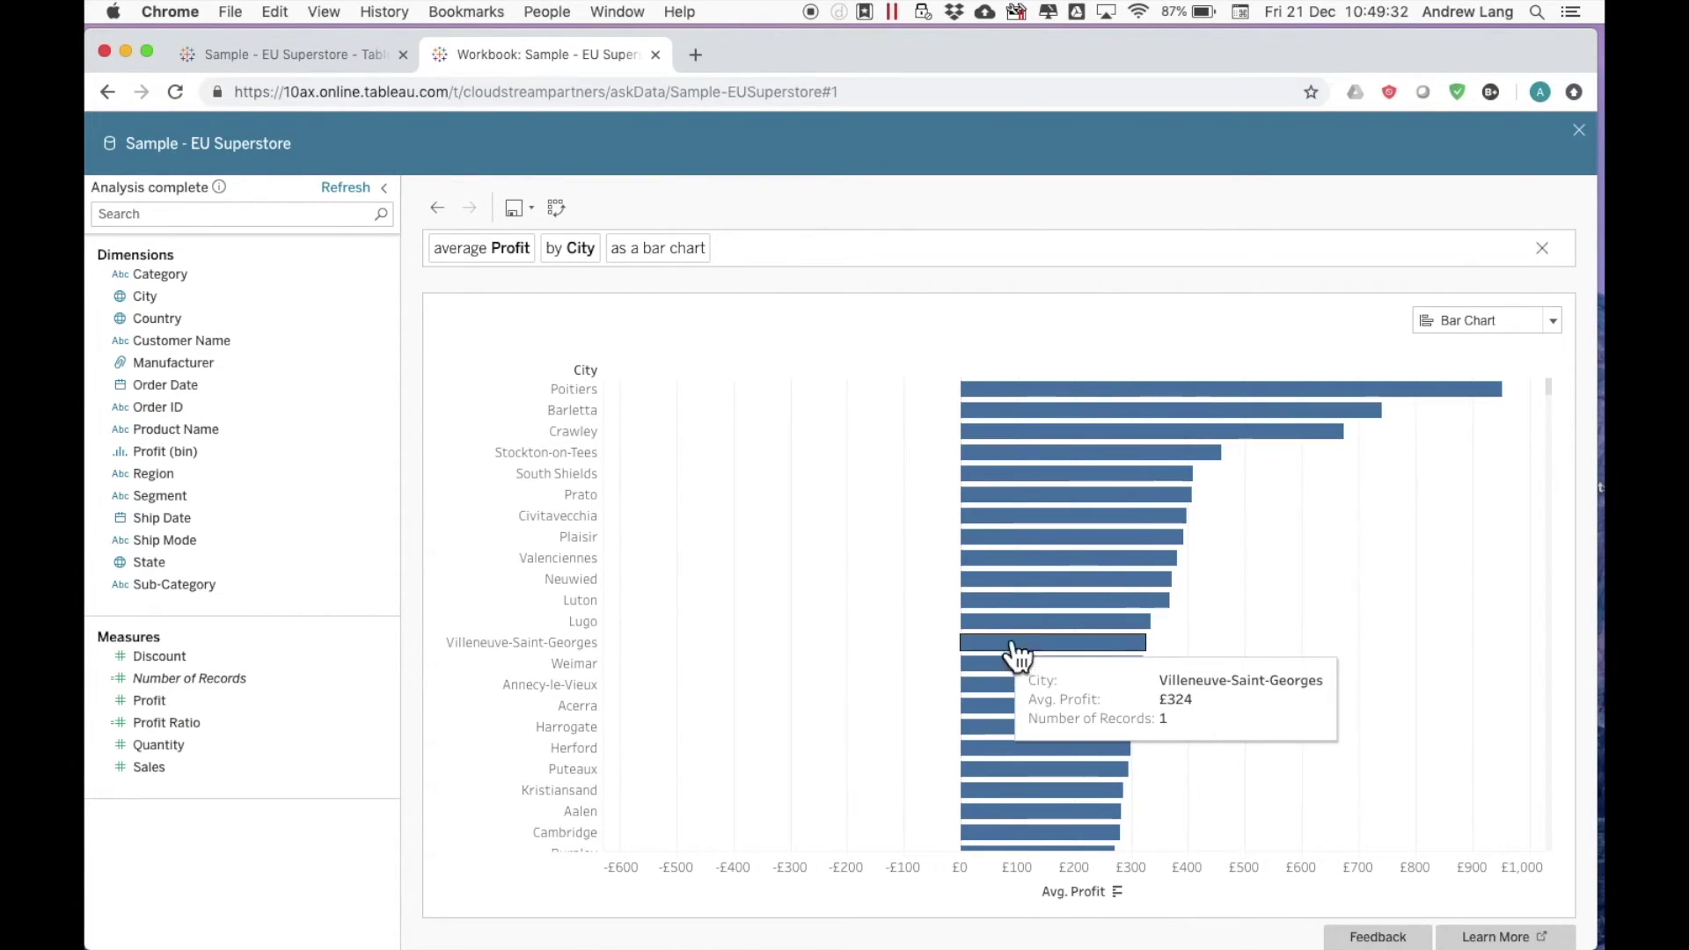
Swap the bar chart's axes and save the visualization as the workbook "askdatatest" in the default project
click(567, 204)
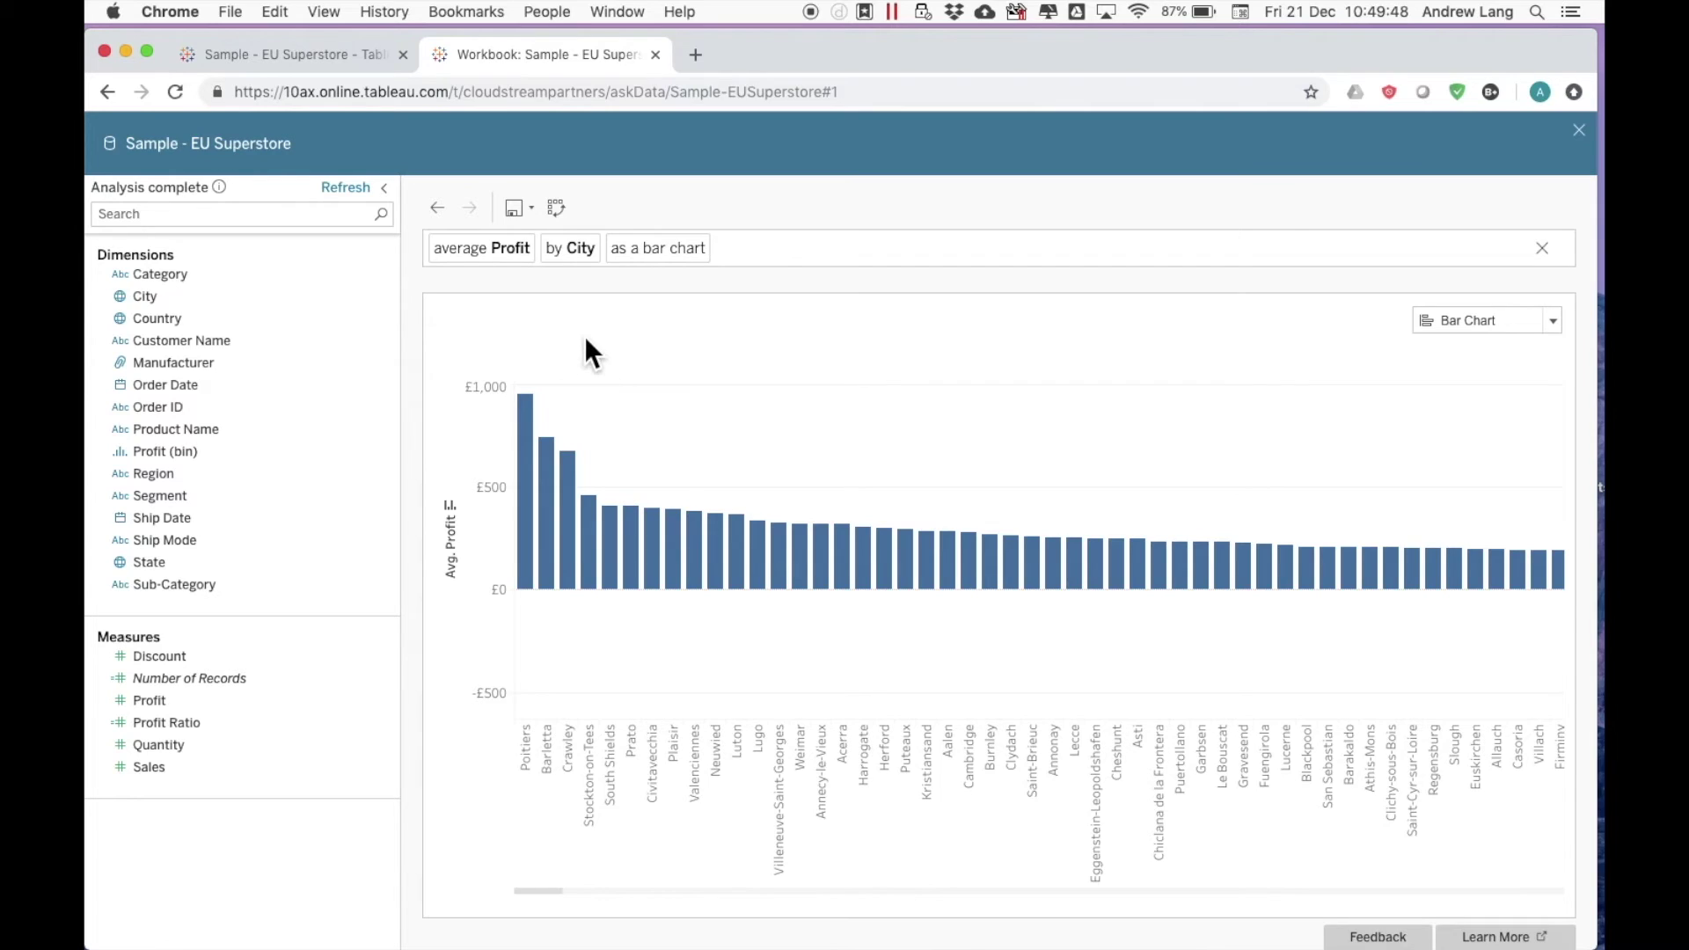
click(531, 209)
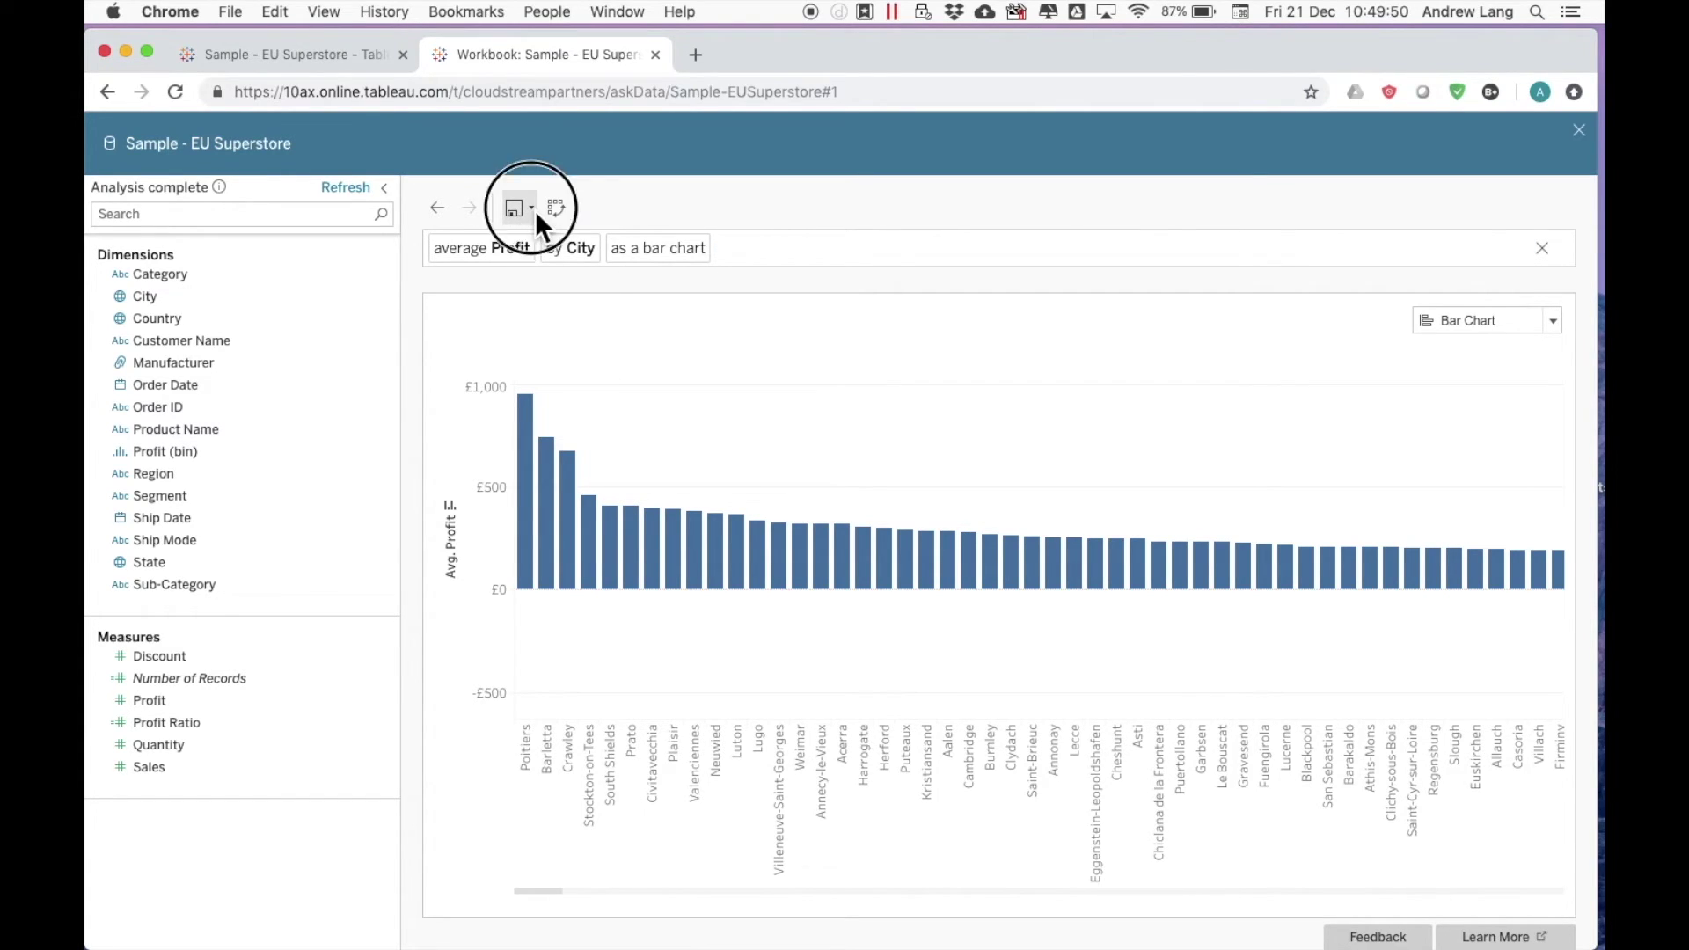
click(551, 275)
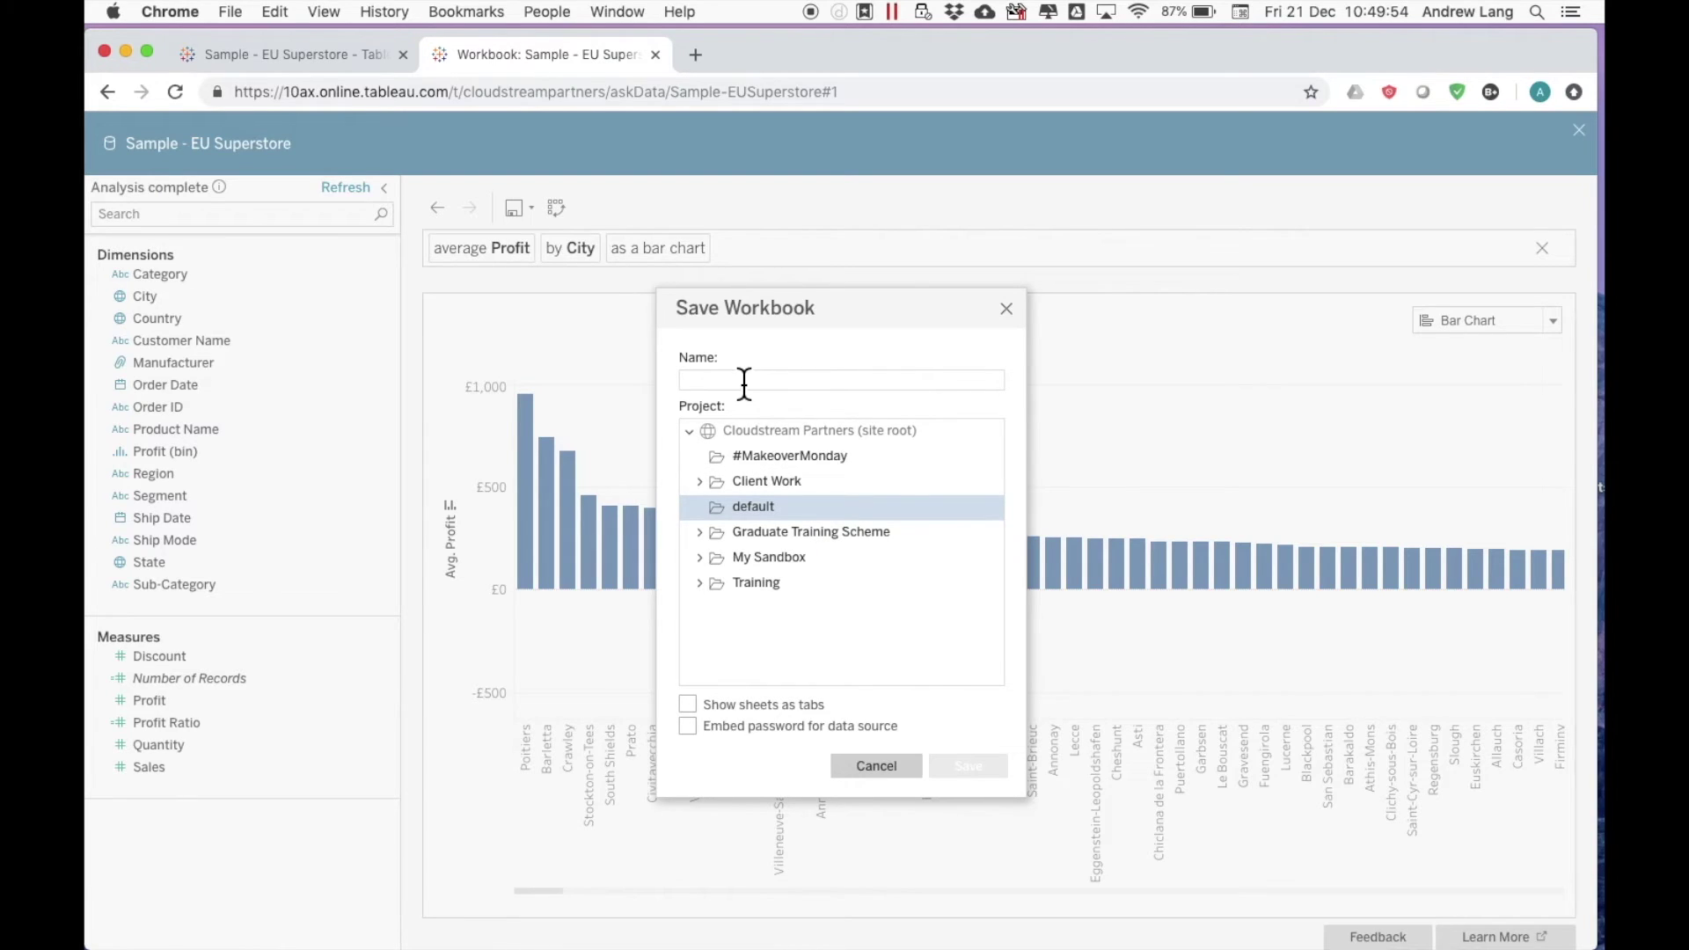
text(askdatatest)
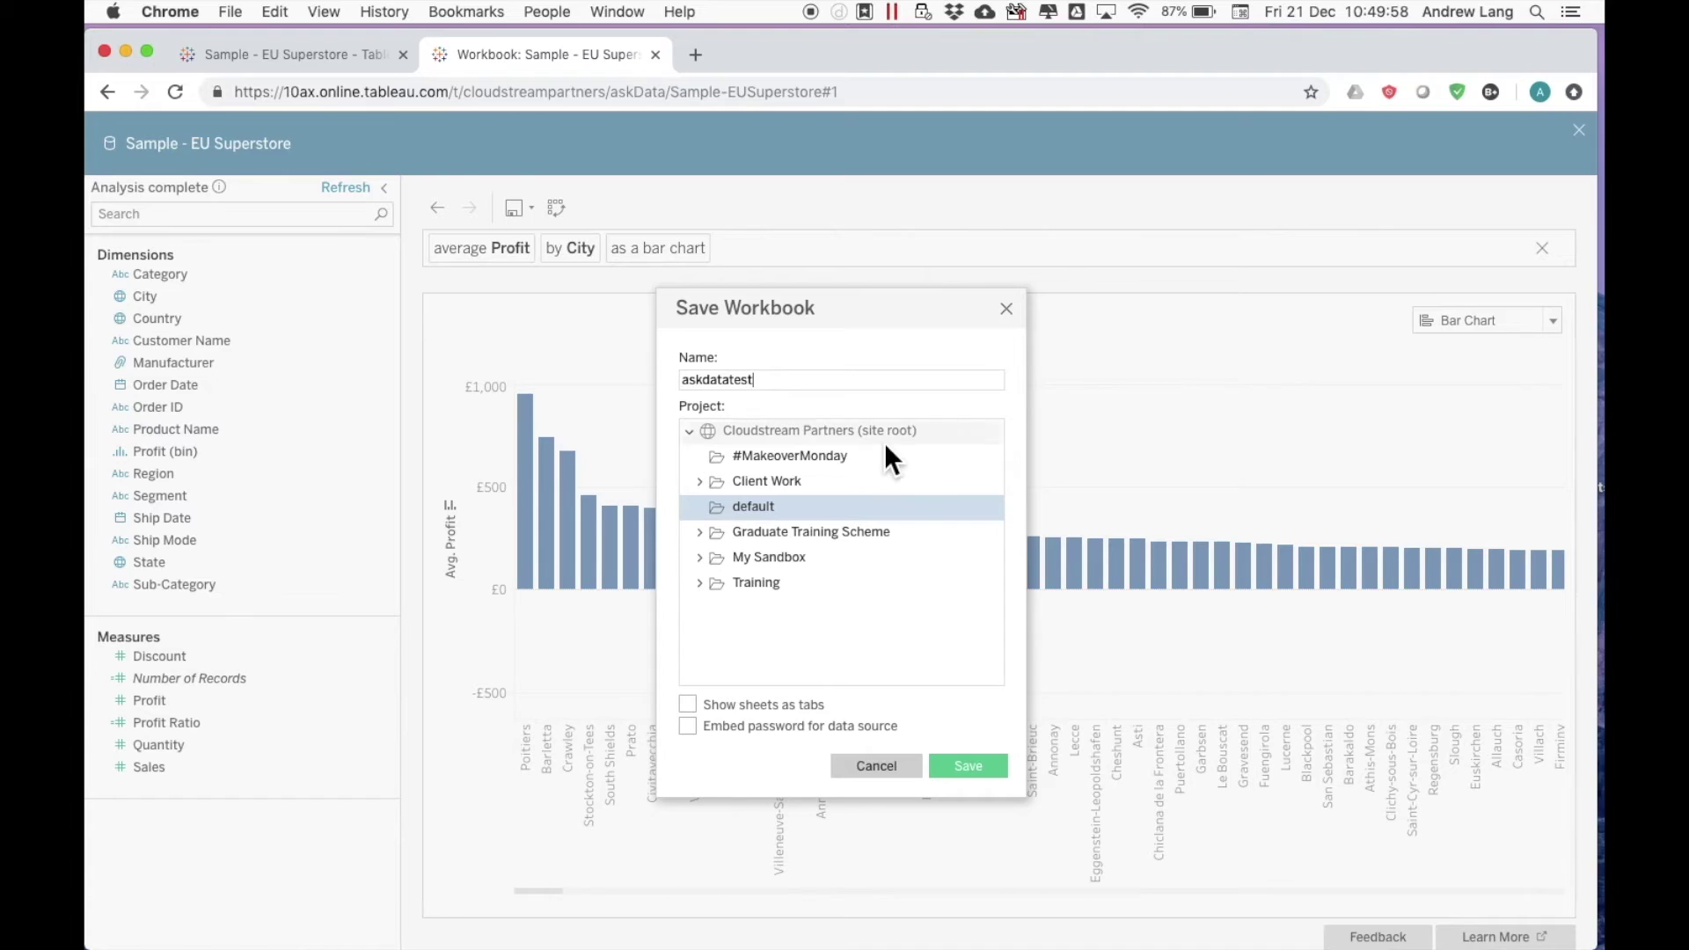
click(976, 766)
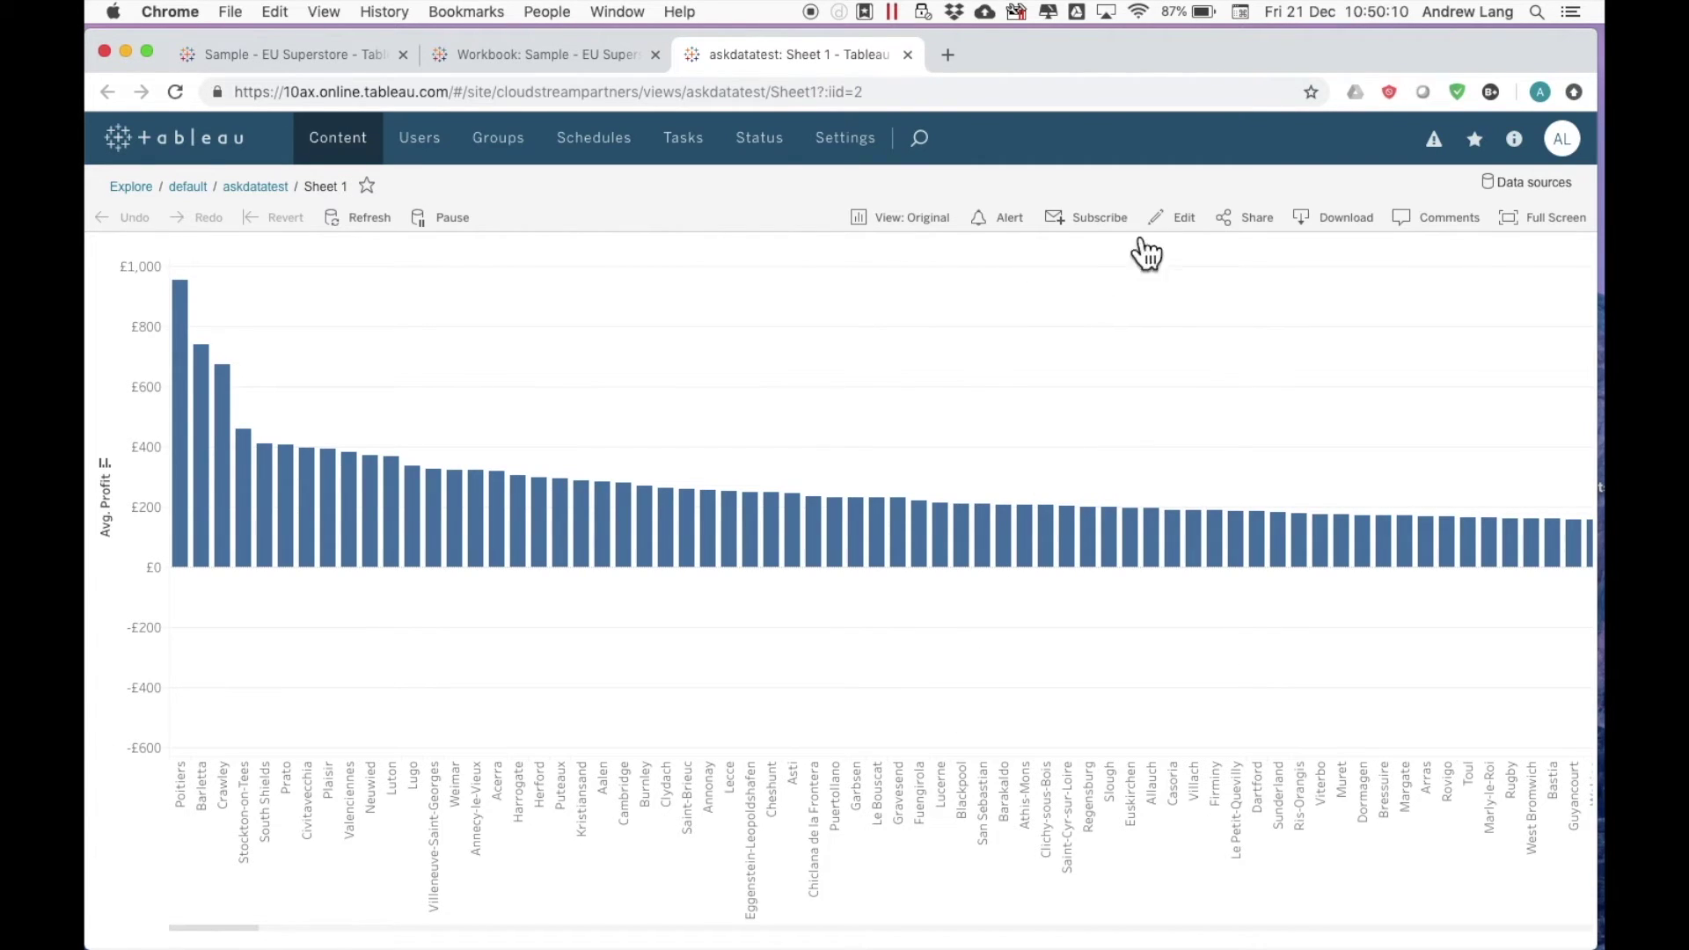
Open the saved askdatatest sheet for editing, and return to the Sample - EU Superstore data source page
click(1198, 221)
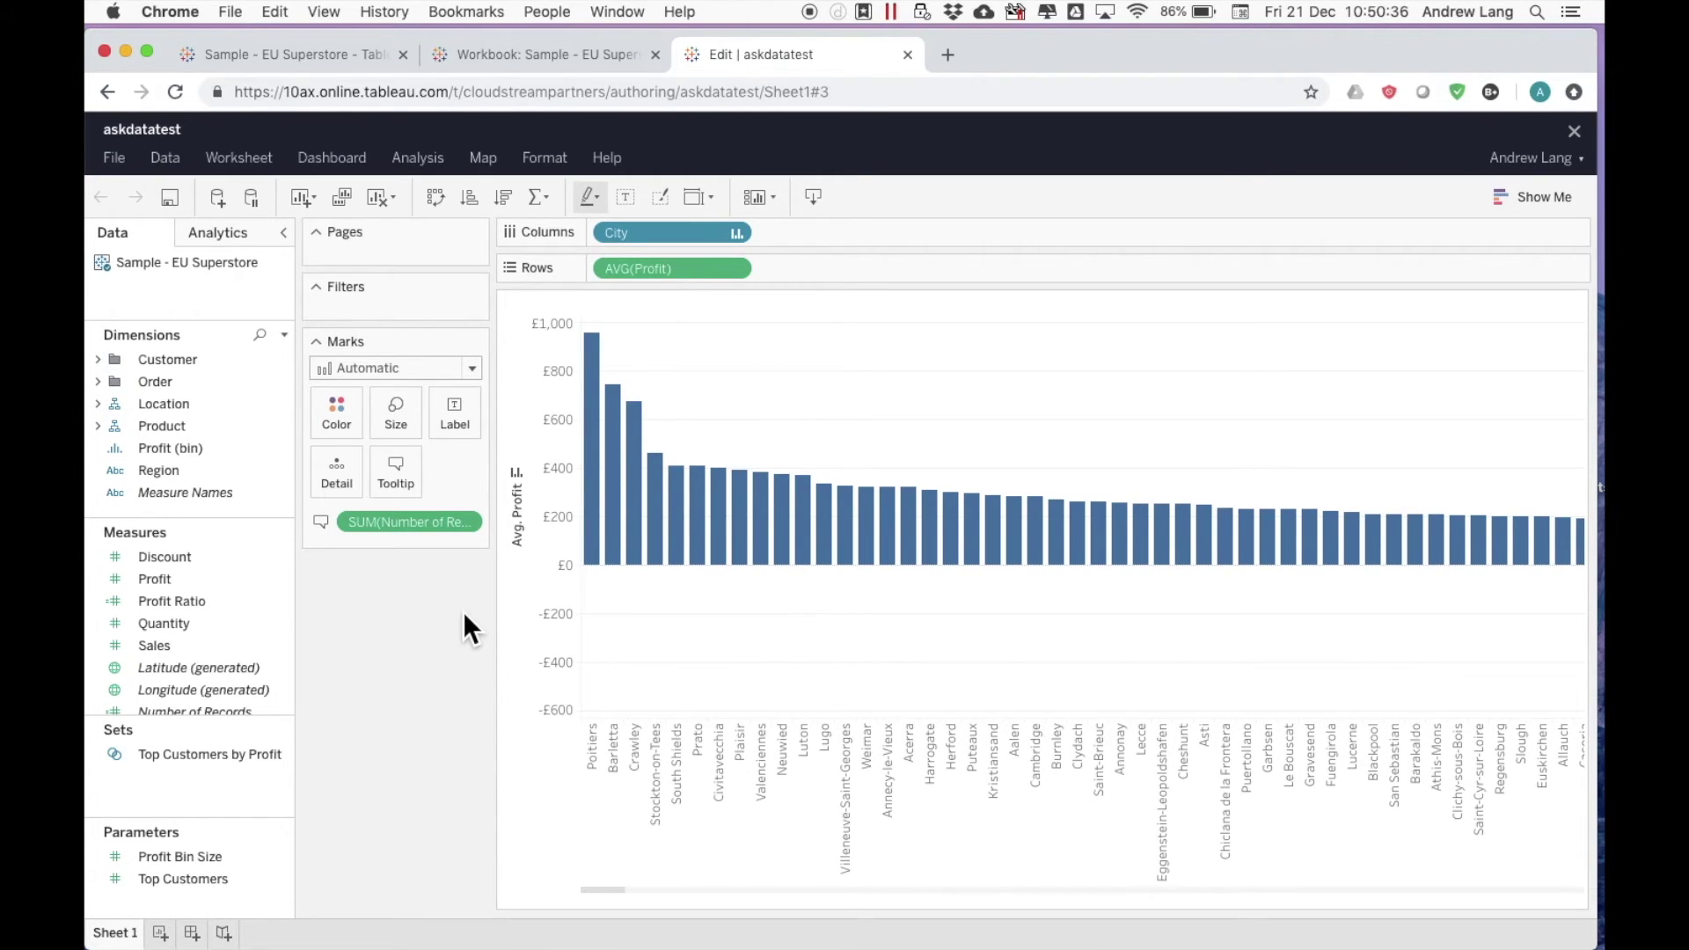
click(504, 67)
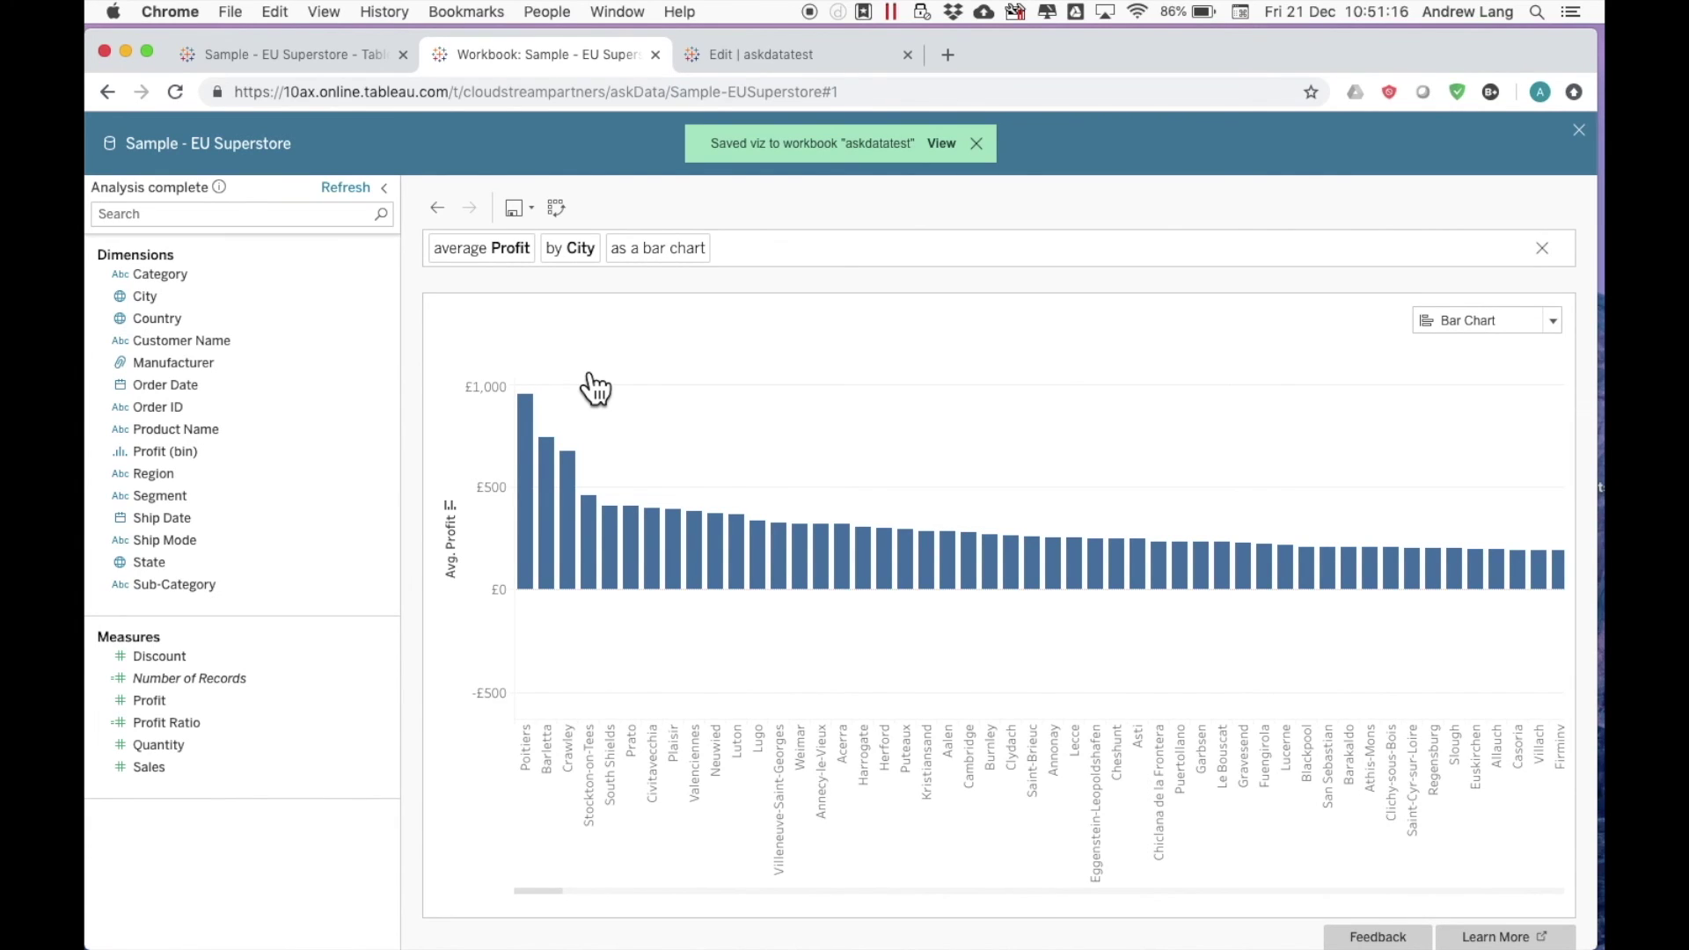
click(247, 56)
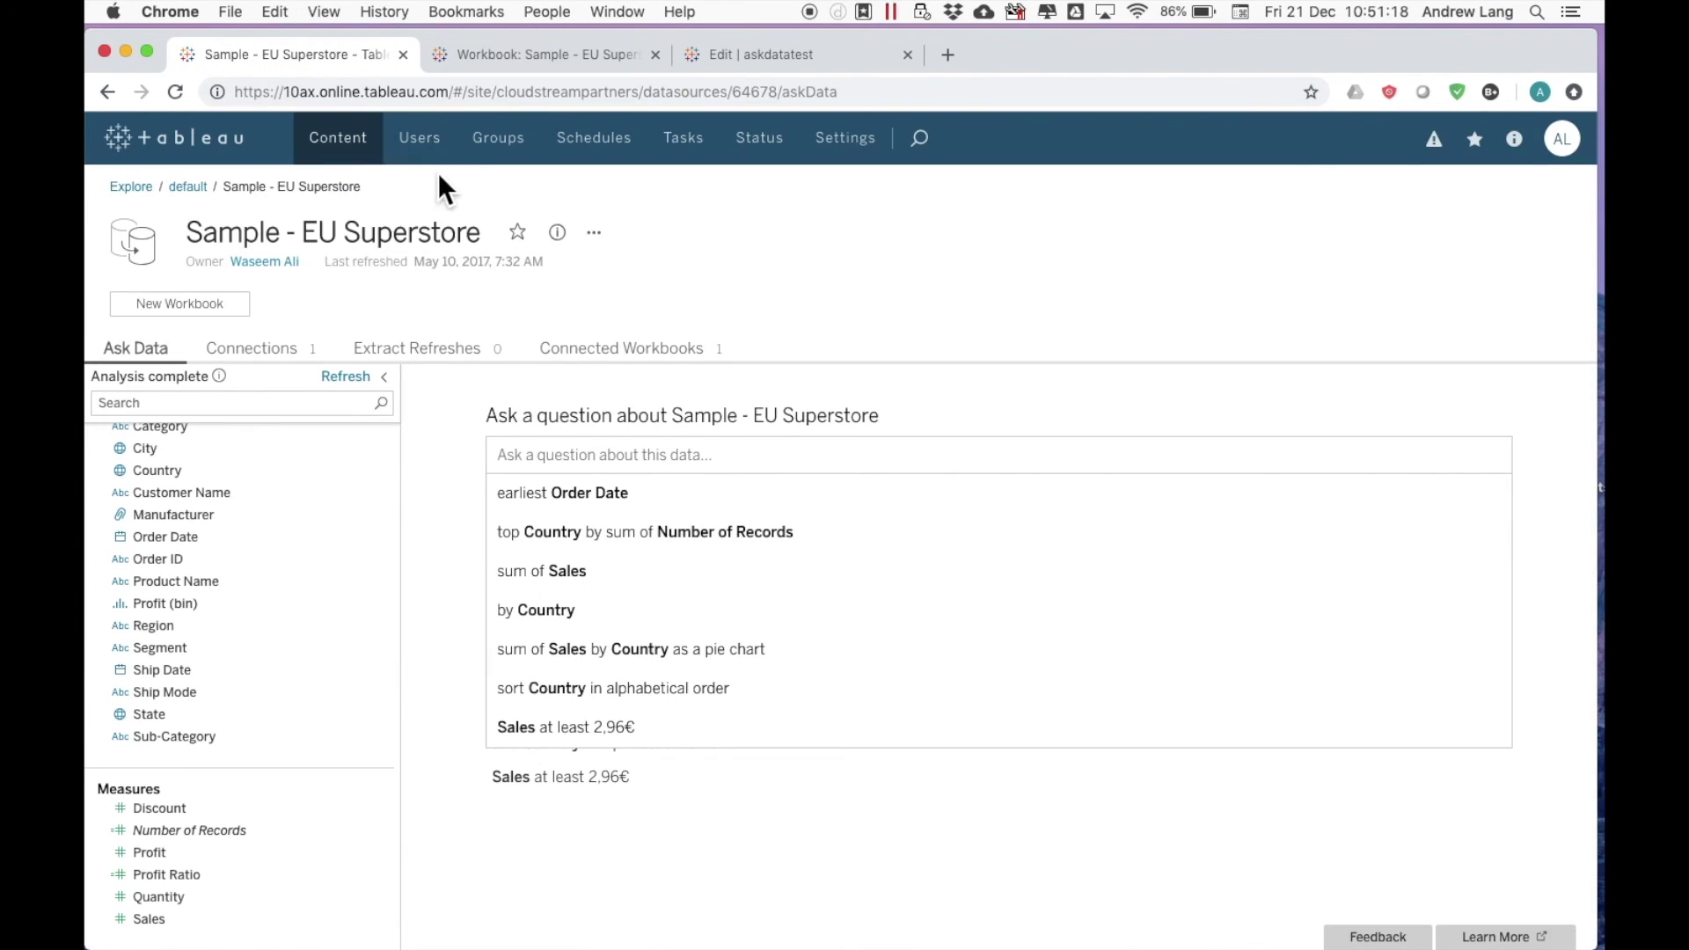